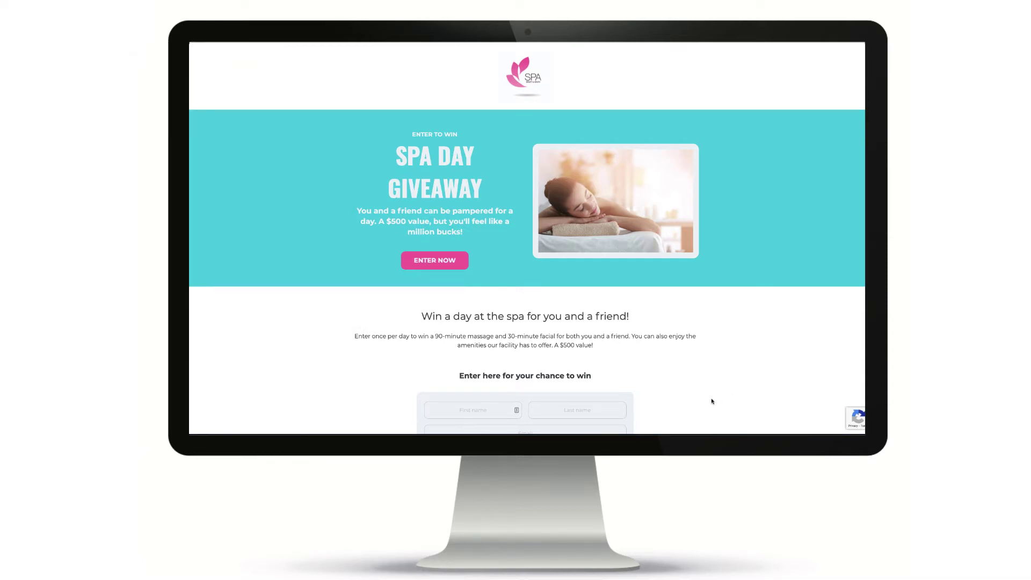
pyautogui.scroll(-3, 711, 400)
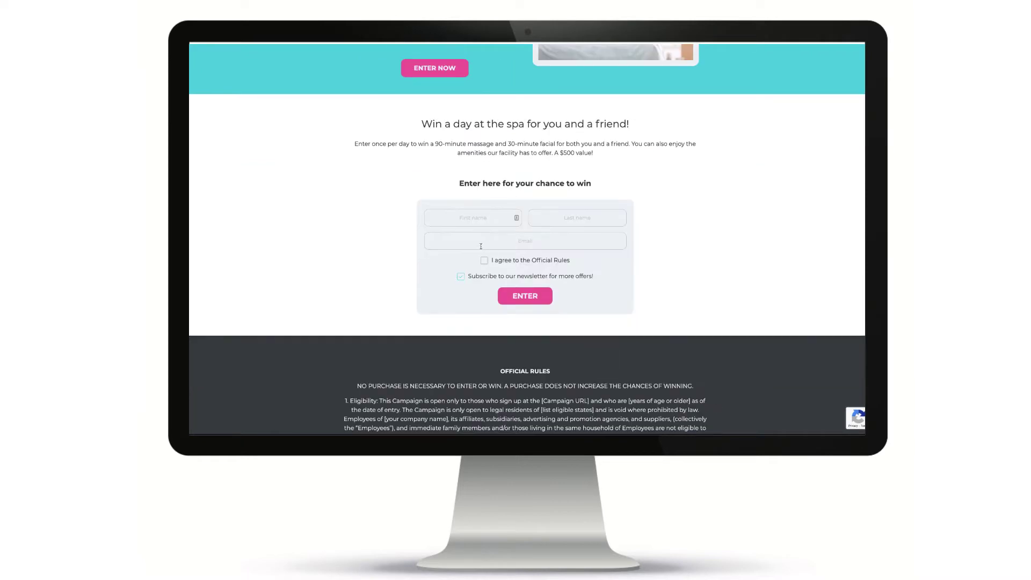
pyautogui.write('Sara')
# - Submit a test Spa Day Giveaway entry with first name, last name, email and rules agreement
pyautogui.click(577, 217)
pyautogui.write('son')
pyautogui.click(458, 236)
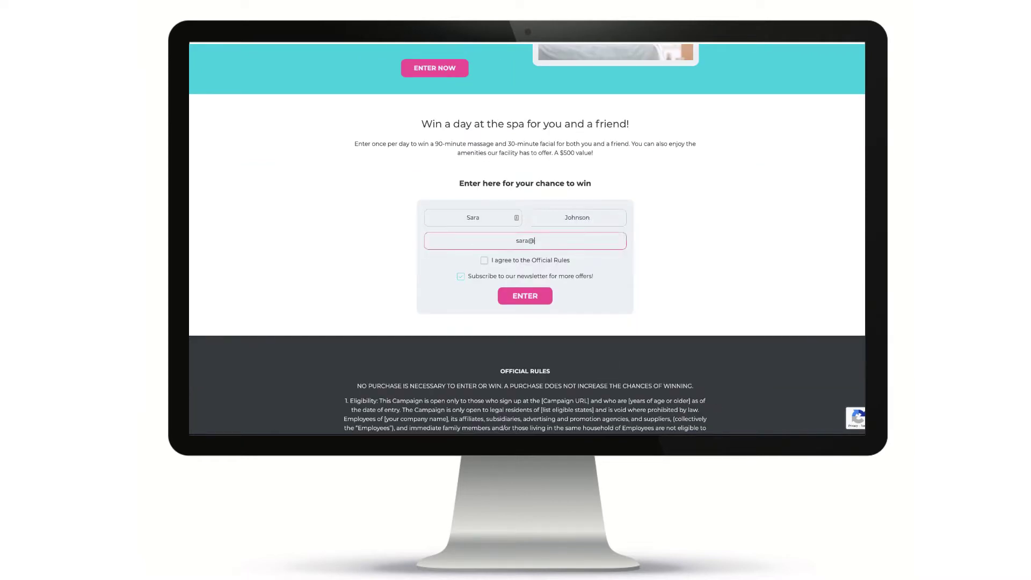
pyautogui.click(484, 262)
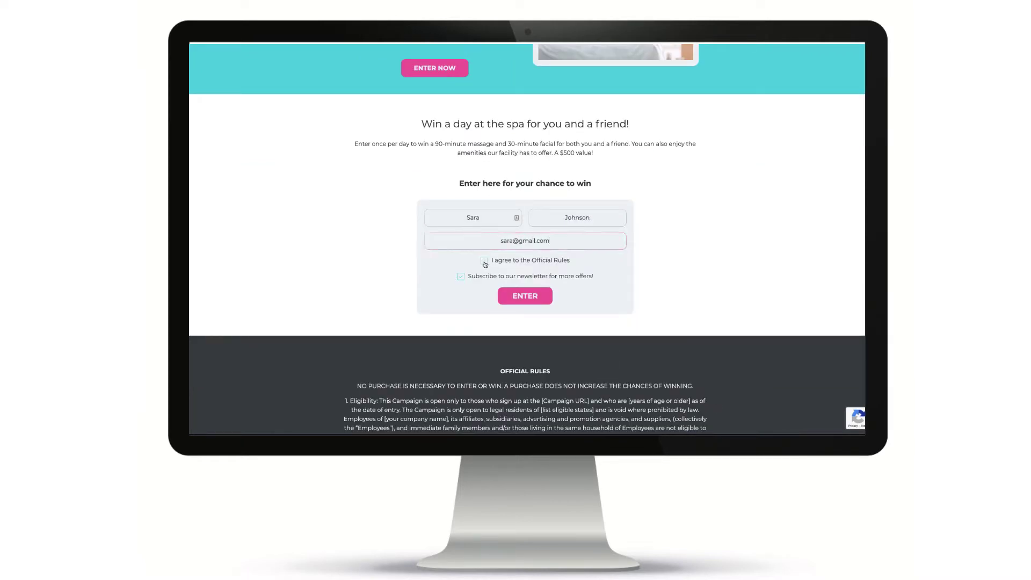
pyautogui.click(519, 296)
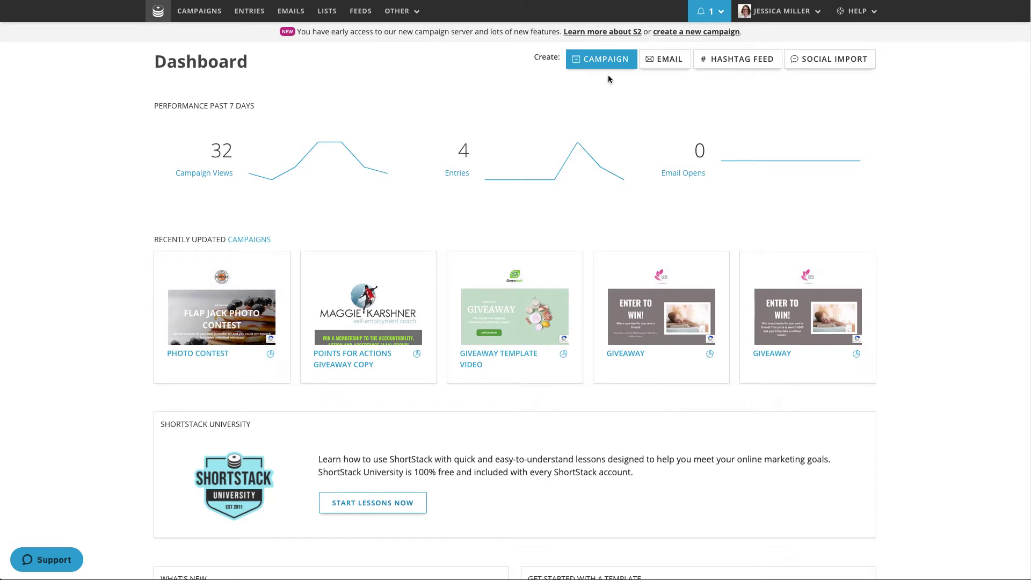
# - Create a new campaign from the Giveaway template
pyautogui.click(604, 62)
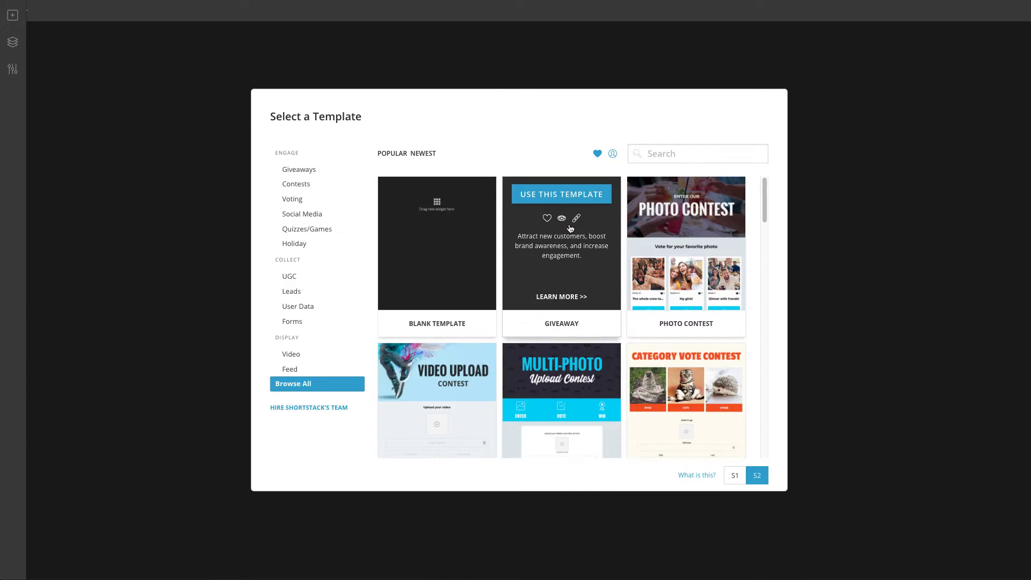
pyautogui.click(562, 195)
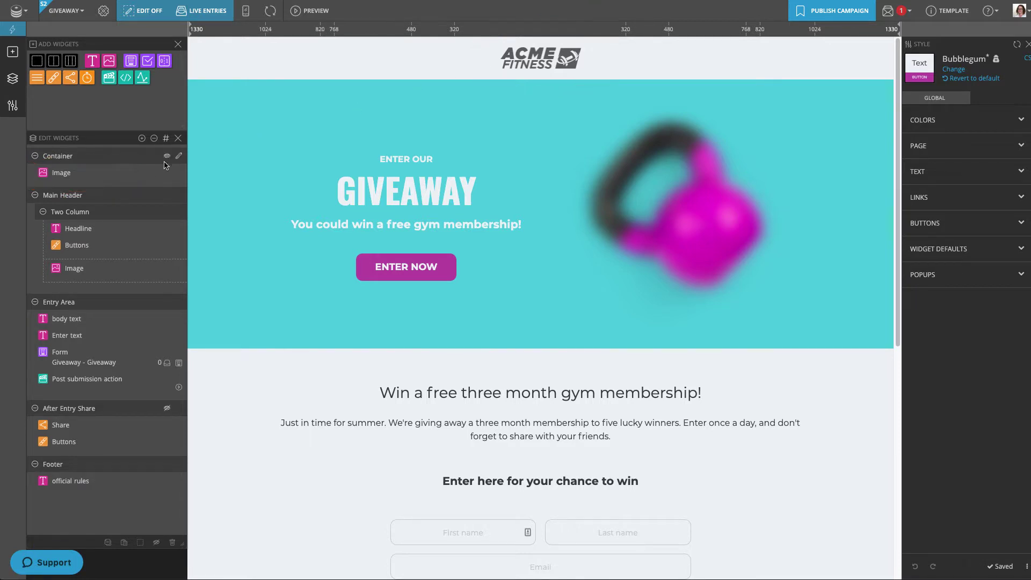
# - Replace the Acme Fitness header logo with the SPA logo from the media library
pyautogui.click(178, 173)
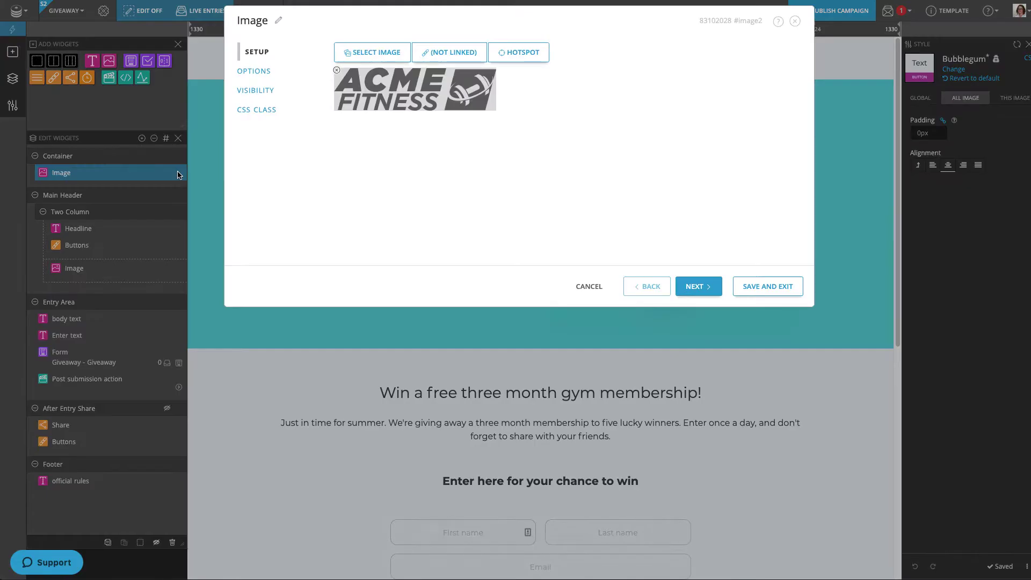
pyautogui.click(374, 53)
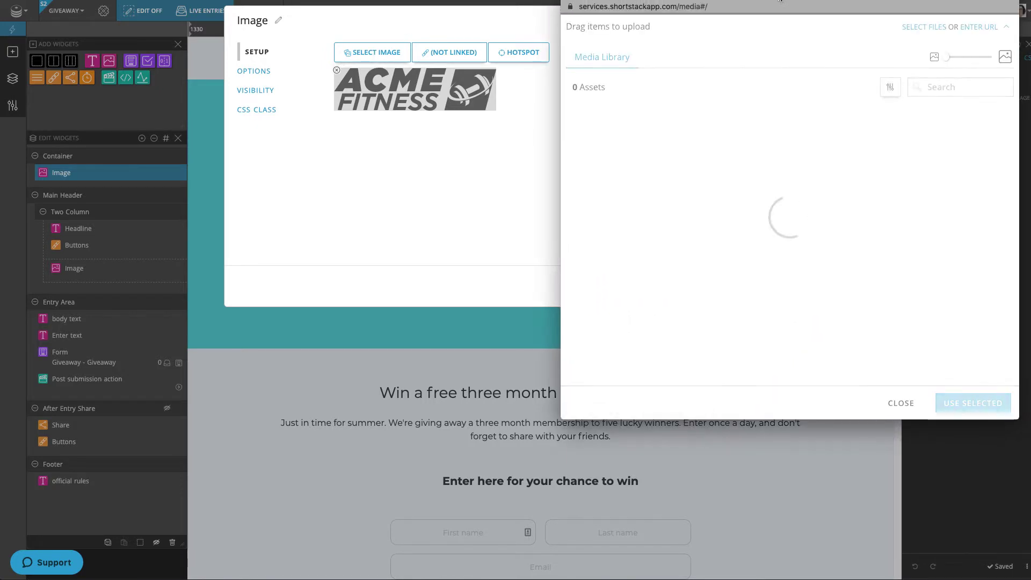
pyautogui.click(713, 136)
pyautogui.click(996, 406)
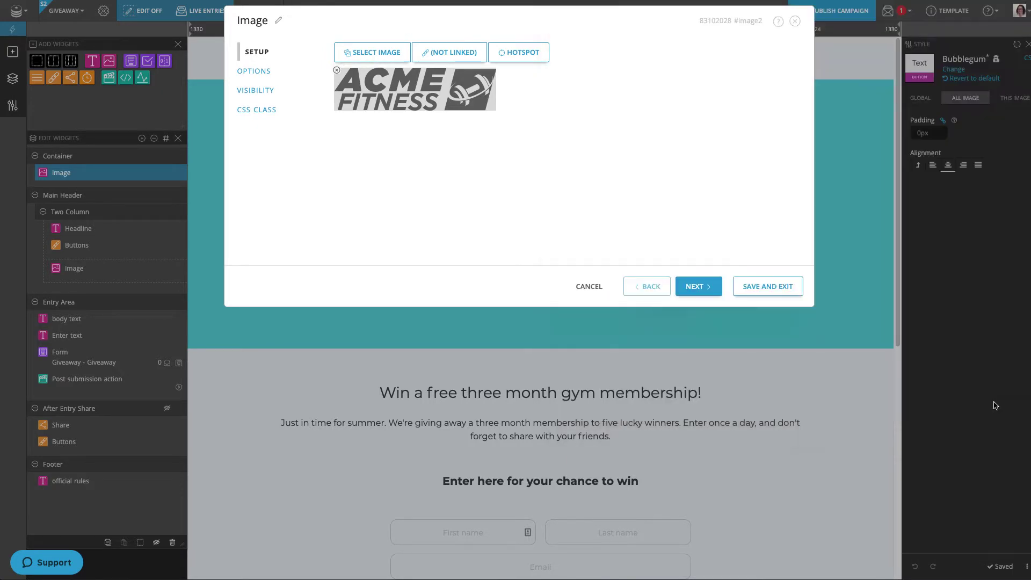
pyautogui.click(767, 287)
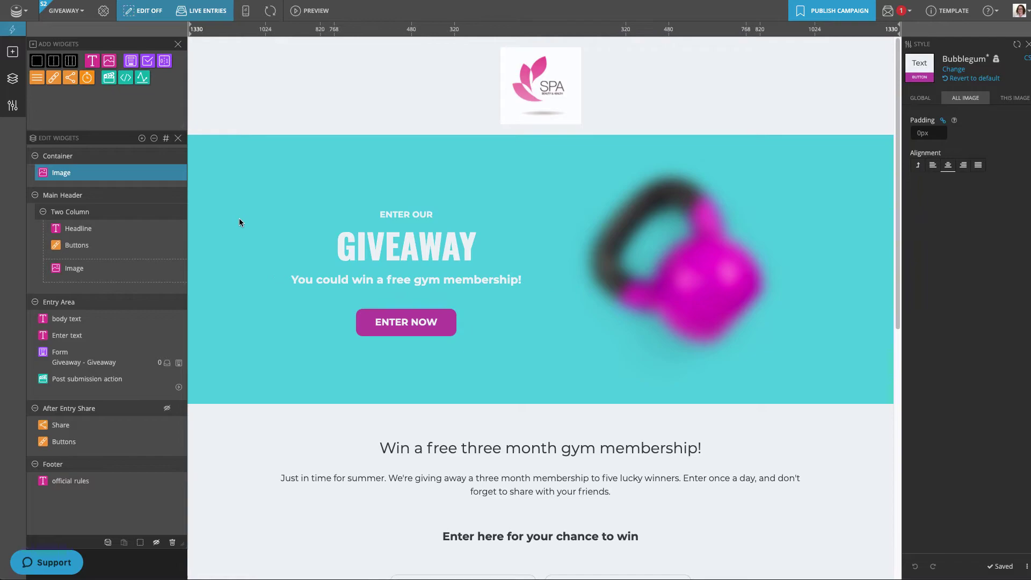
# - Rewrite the headline as ENTER TO WIN, SPA DAY GIVEAWAY, with the pampered-for-a-day $500 tagline
pyautogui.click(184, 230)
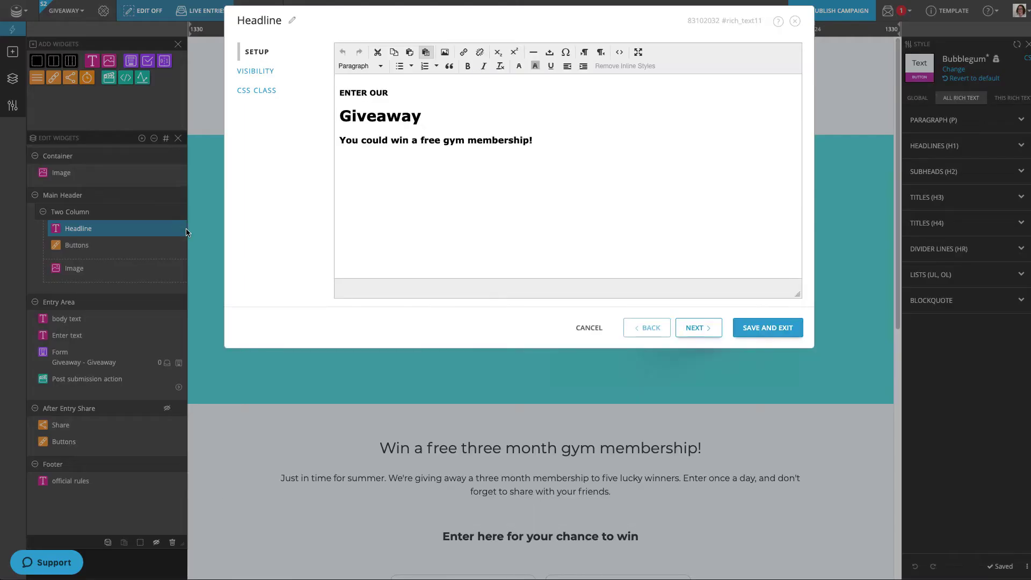
pyautogui.click(402, 94)
pyautogui.press('BackSpace')
pyautogui.press('BackSpace')
pyautogui.press('BackSpace')
pyautogui.write('TO WIN')
pyautogui.doubleClick(425, 120)
pyautogui.write('SPA')
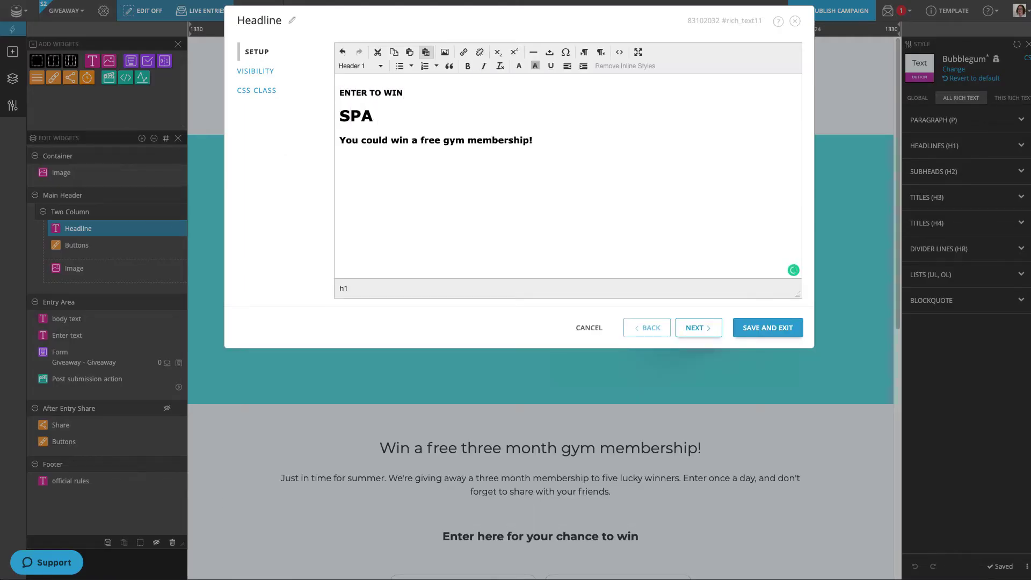
pyautogui.write(' DAY GIVEAWAY')
pyautogui.moveTo(360, 141); pyautogui.dragTo(536, 141)
pyautogui.press('BackSpace')
pyautogui.write('and a friend can b')
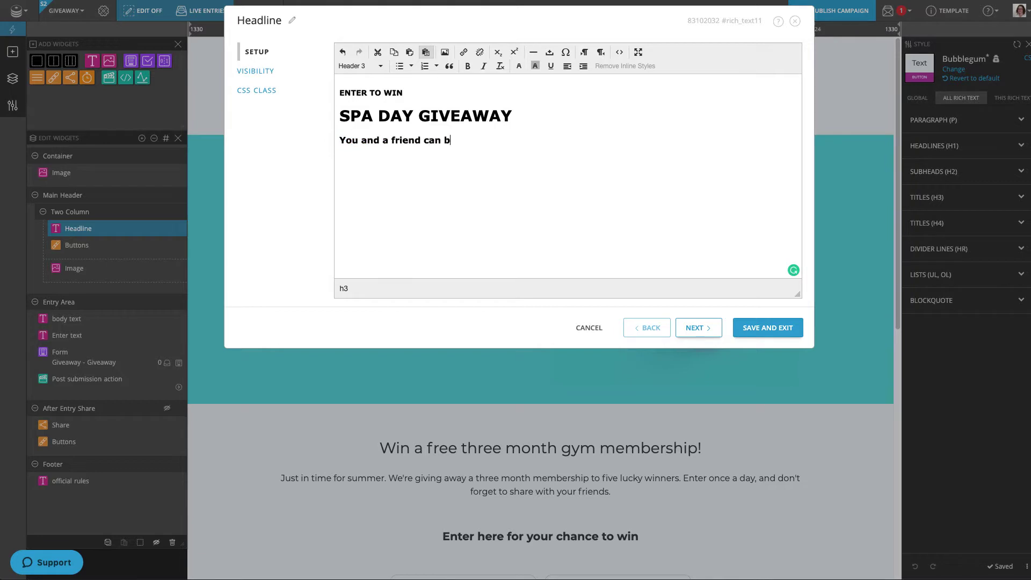
pyautogui.write("e pampered for a day. A $500 value, but you'l")
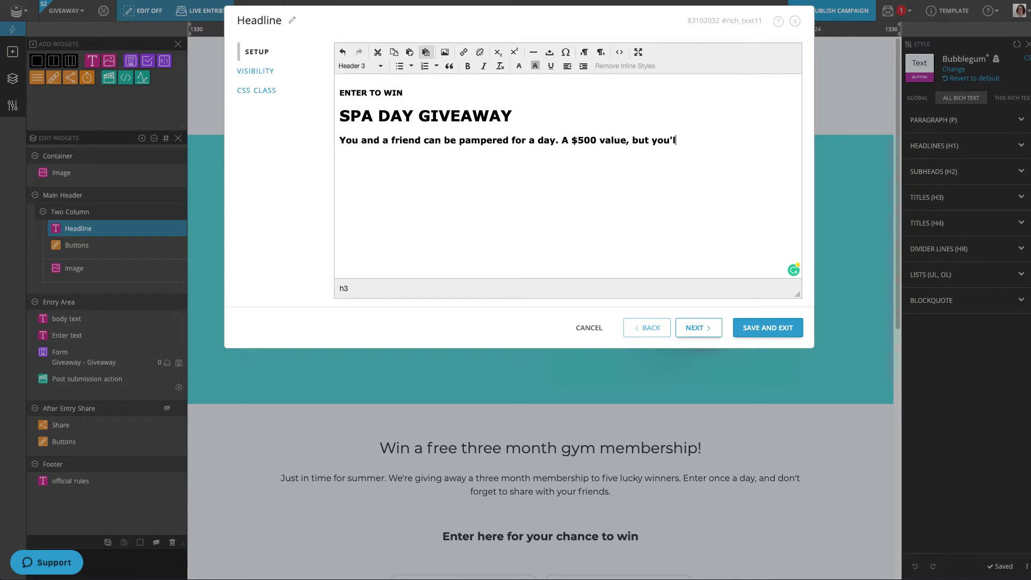
pyautogui.write('l feel like a million bucks!')
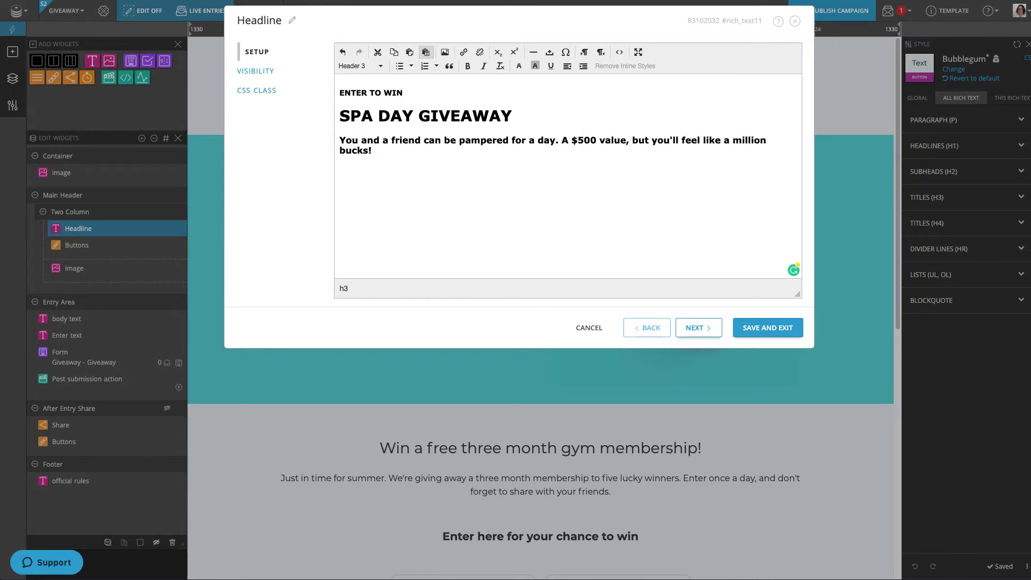
pyautogui.click(754, 327)
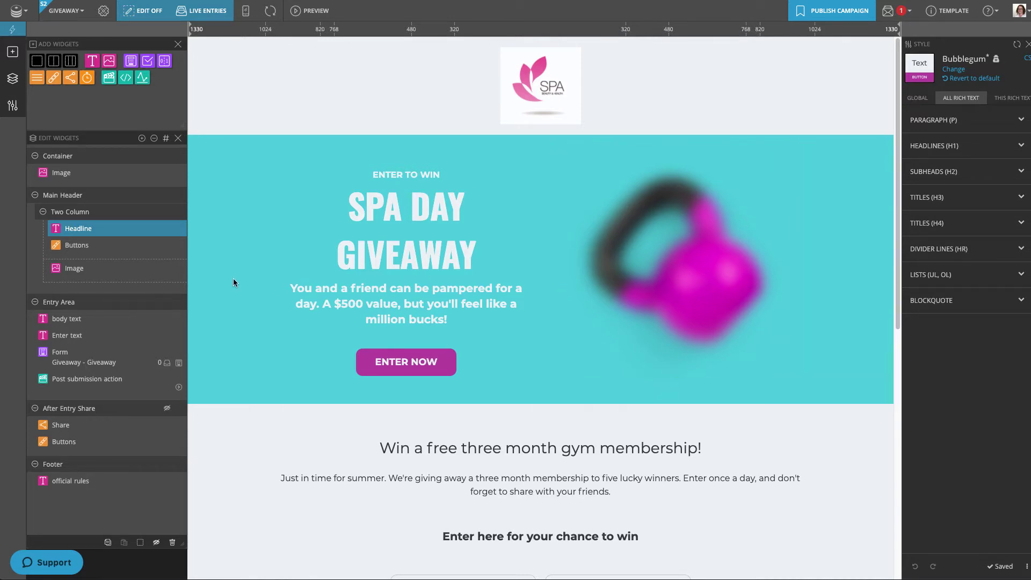
# - Replace the kettlebell hero image with the photo of a woman relaxing at a spa
pyautogui.click(179, 269)
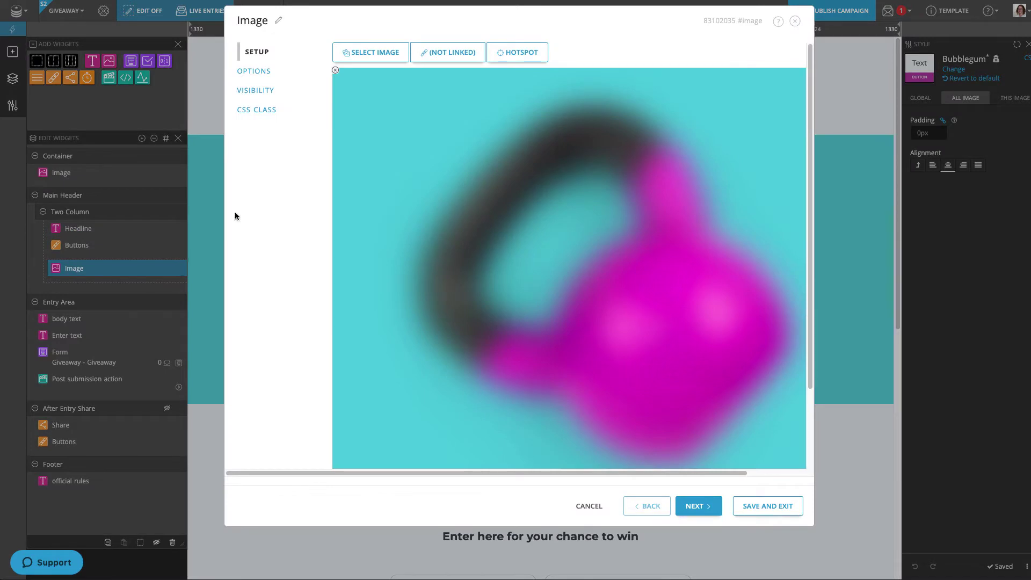
pyautogui.click(382, 54)
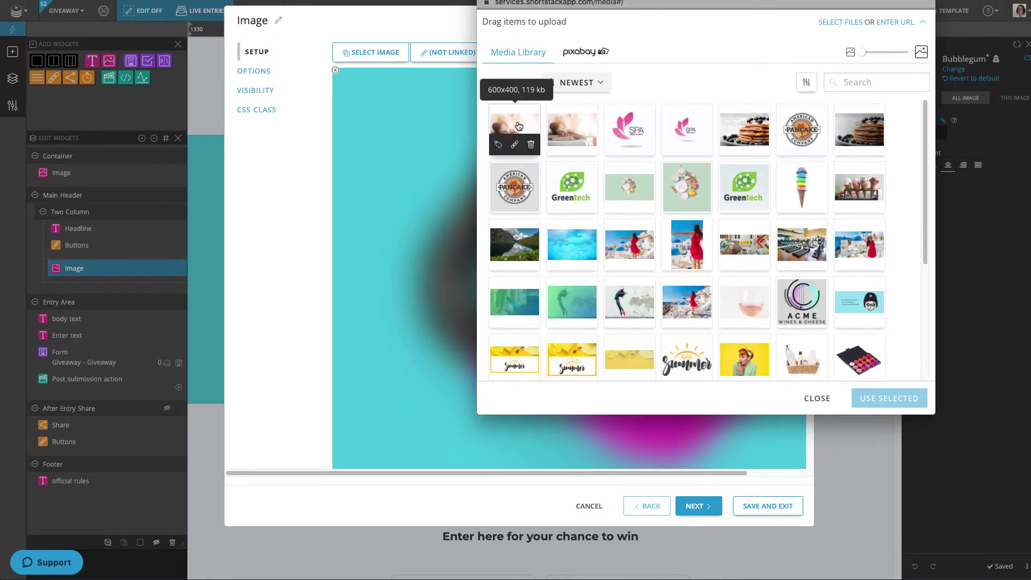
pyautogui.click(518, 127)
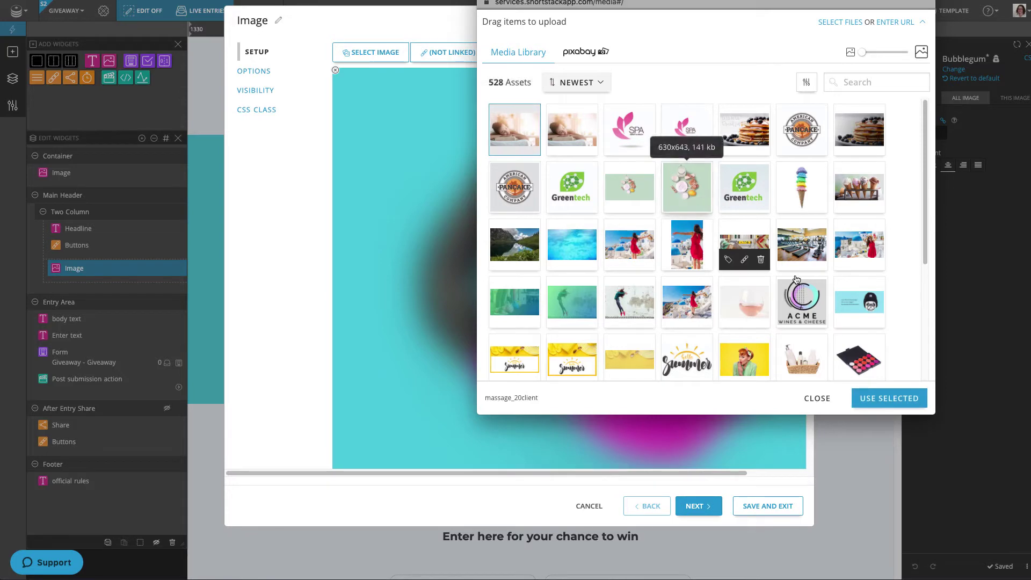
pyautogui.click(891, 398)
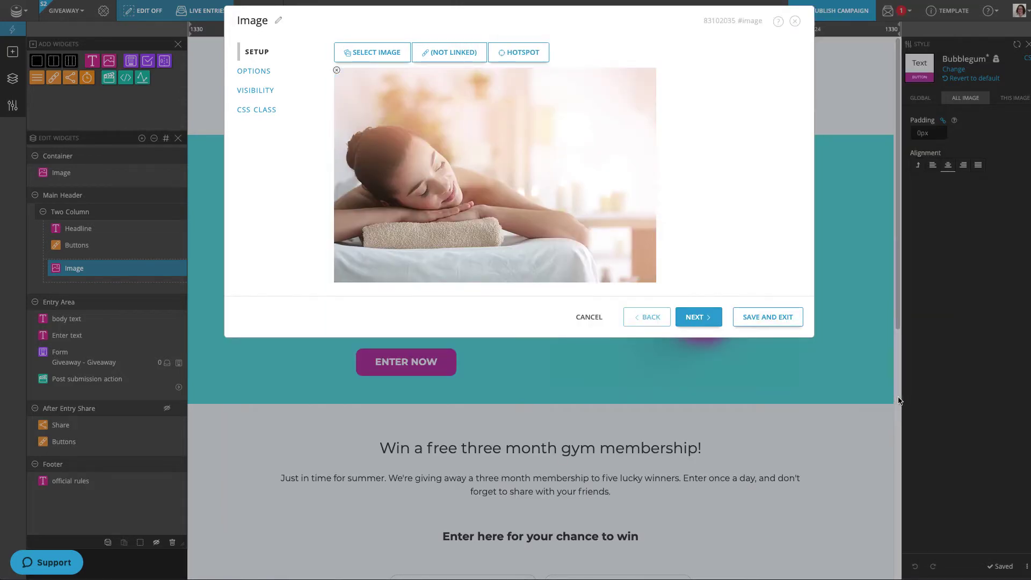
pyautogui.click(765, 317)
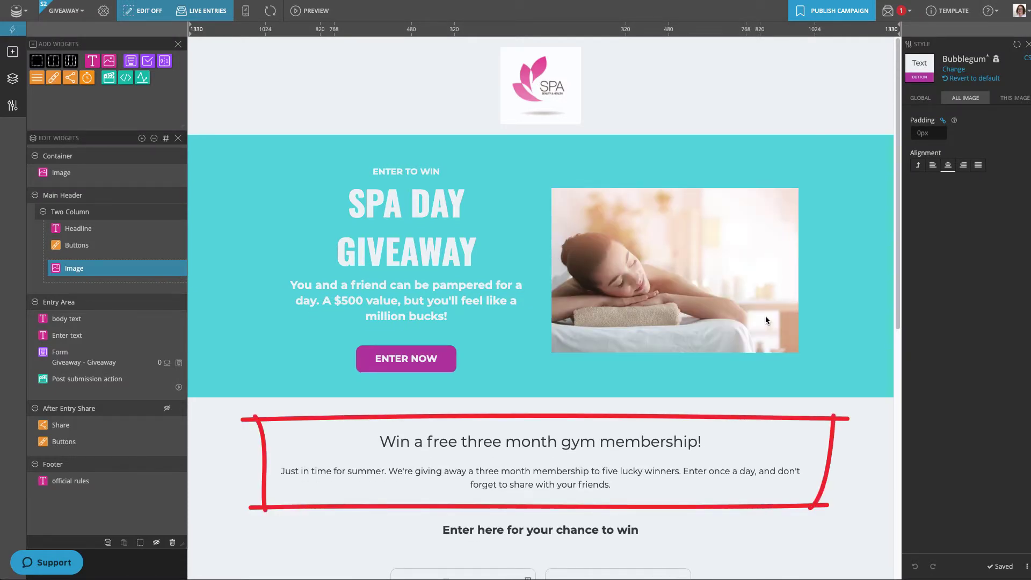
pyautogui.scroll(-2, 766, 317)
pyautogui.scroll(-1, 765, 317)
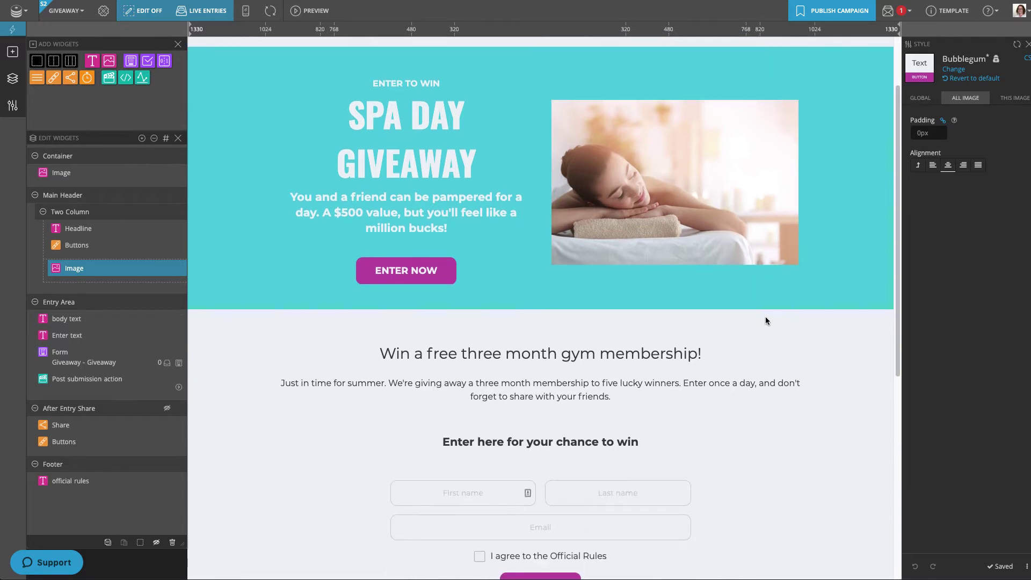
pyautogui.scroll(-4, 766, 316)
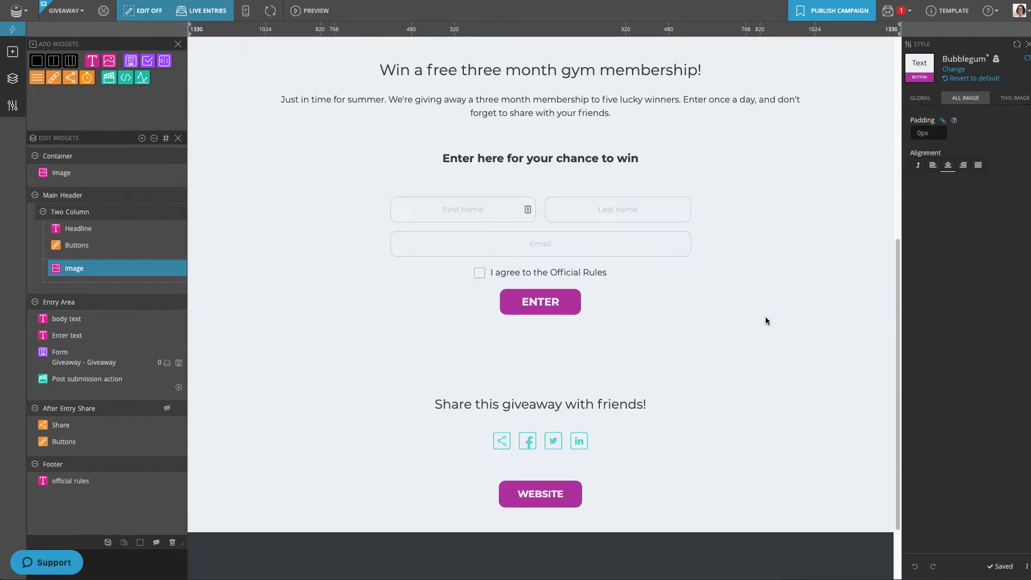
# - Retype the body text as 'Win a day at the spa for you and a friend!' with the massage-and-facial description
pyautogui.click(180, 319)
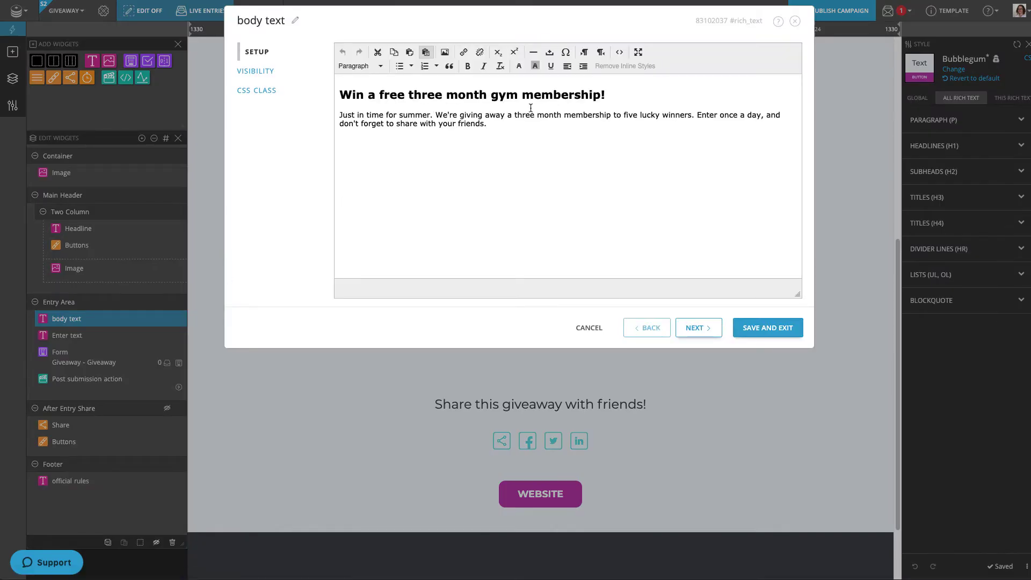
pyautogui.moveTo(612, 94); pyautogui.dragTo(332, 100)
pyautogui.write('Win a day at the spa for you and a friend!')
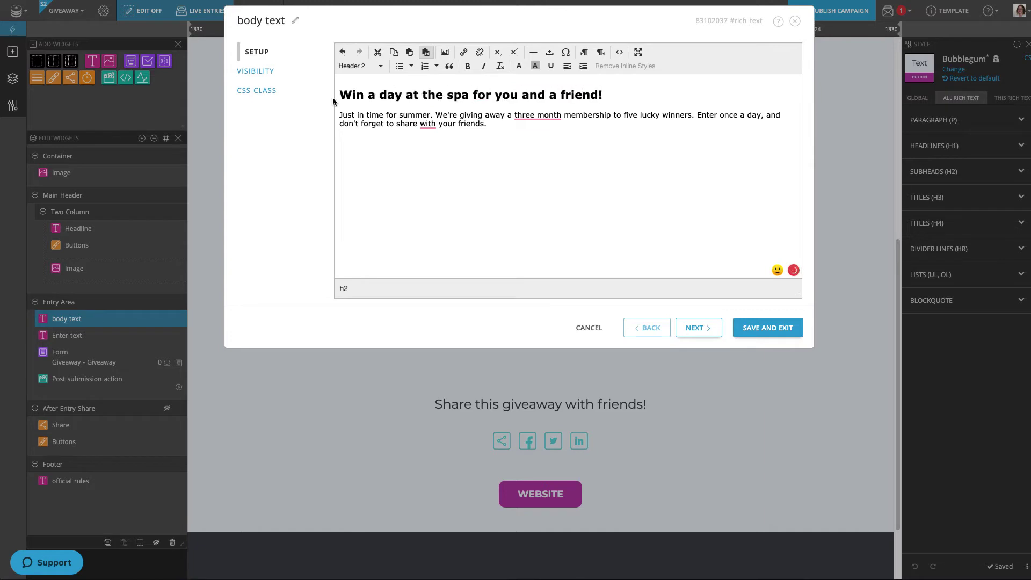
pyautogui.moveTo(487, 123); pyautogui.dragTo(338, 115)
pyautogui.write('Enter once per day to win a 90-minu')
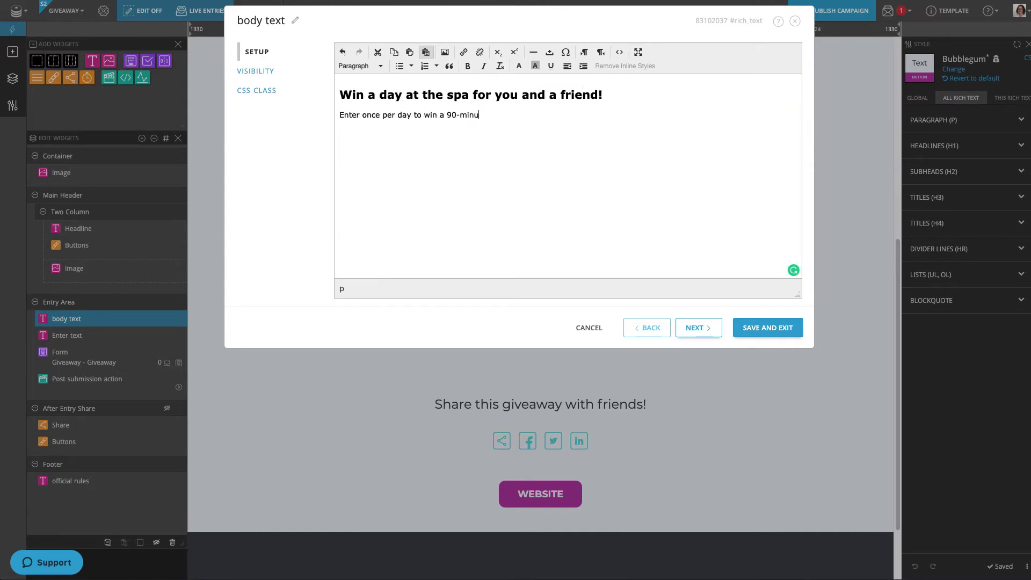
pyautogui.write('te massage and 30-minute facial for both you an')
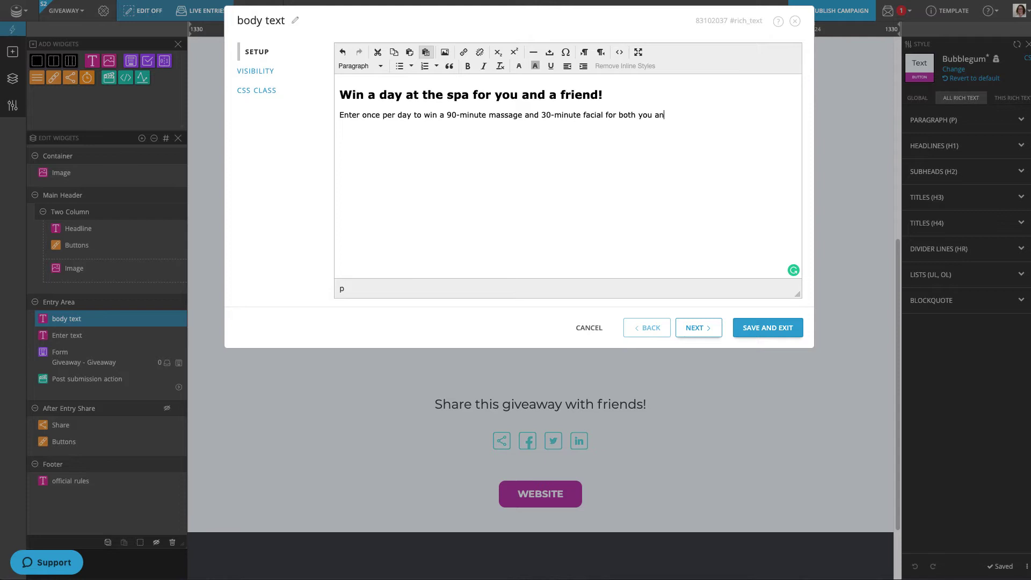
pyautogui.write('d a friend. You can also enjoy the amenities our facili')
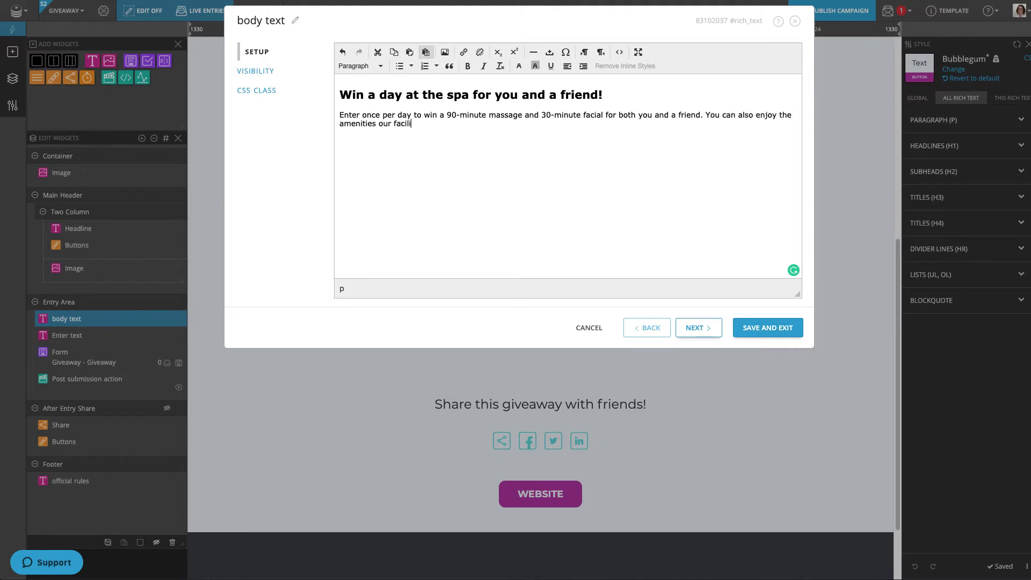
pyautogui.write('ty has to offer. A $500 value!')
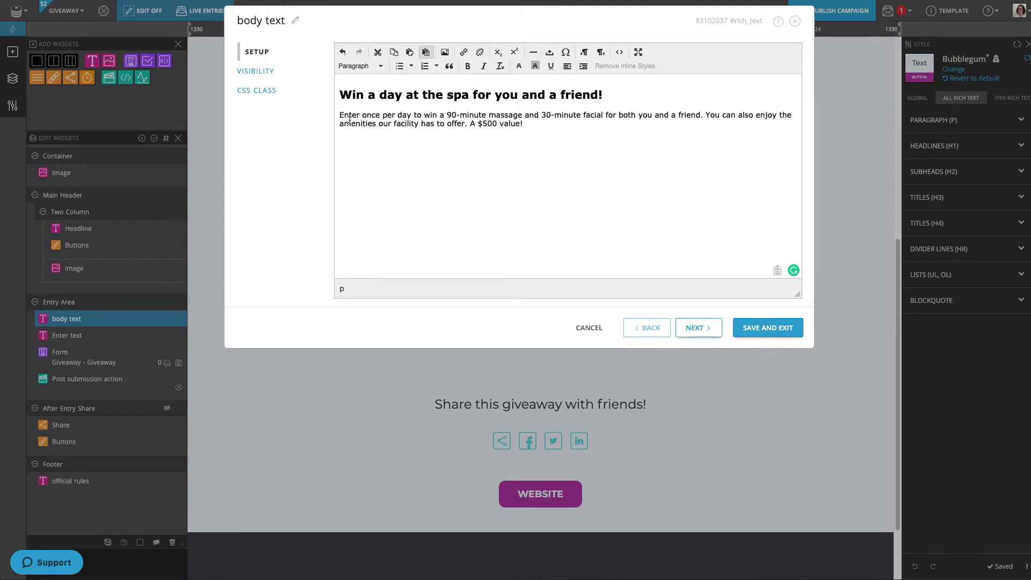
pyautogui.click(767, 328)
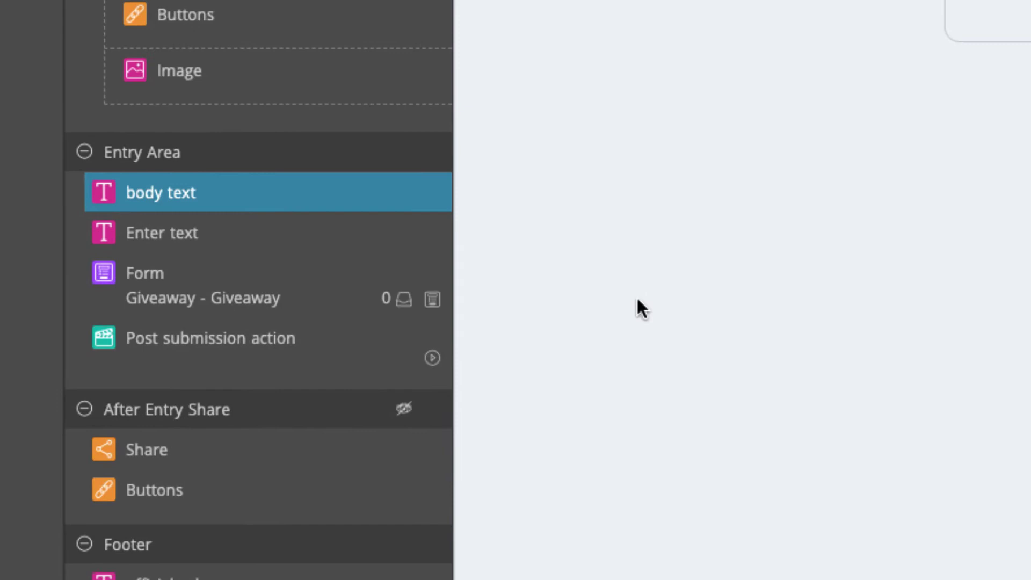
# - Add an optional, checked-by-default checkbox reading 'Subscribe to our newsletter for more offers!'
pyautogui.click(432, 301)
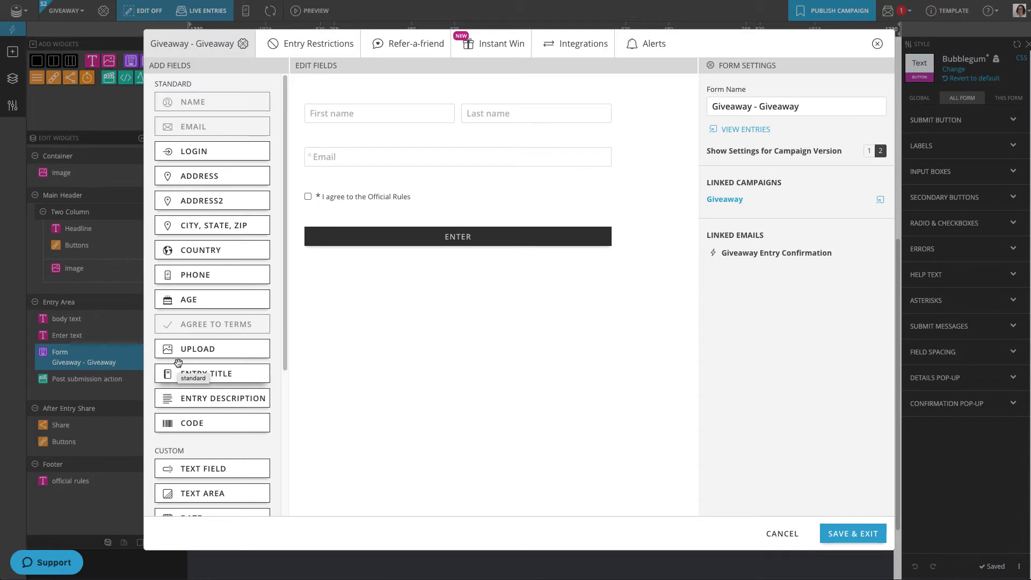
pyautogui.scroll(-2, 178, 363)
pyautogui.scroll(-3, 181, 367)
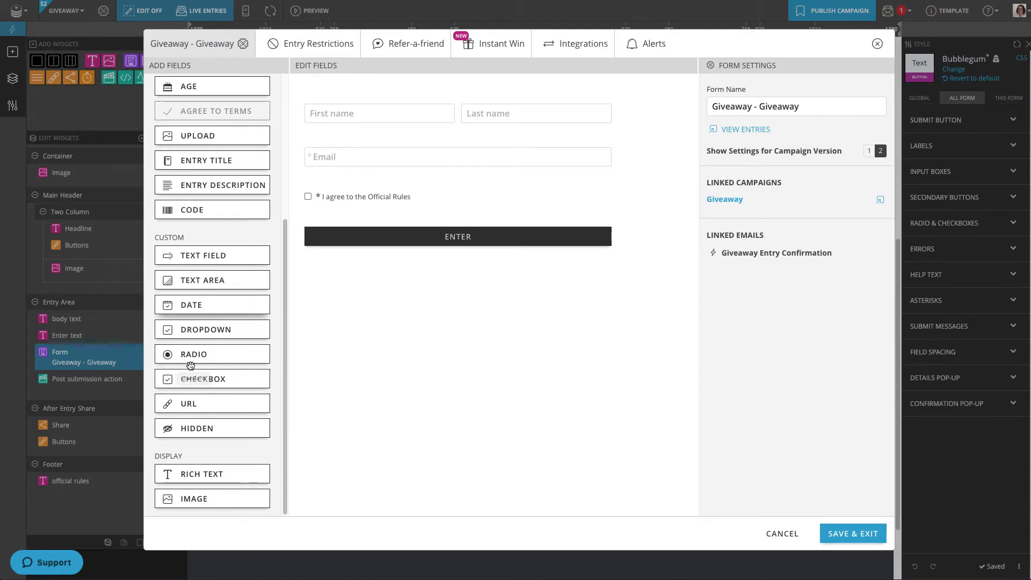
pyautogui.click(206, 377)
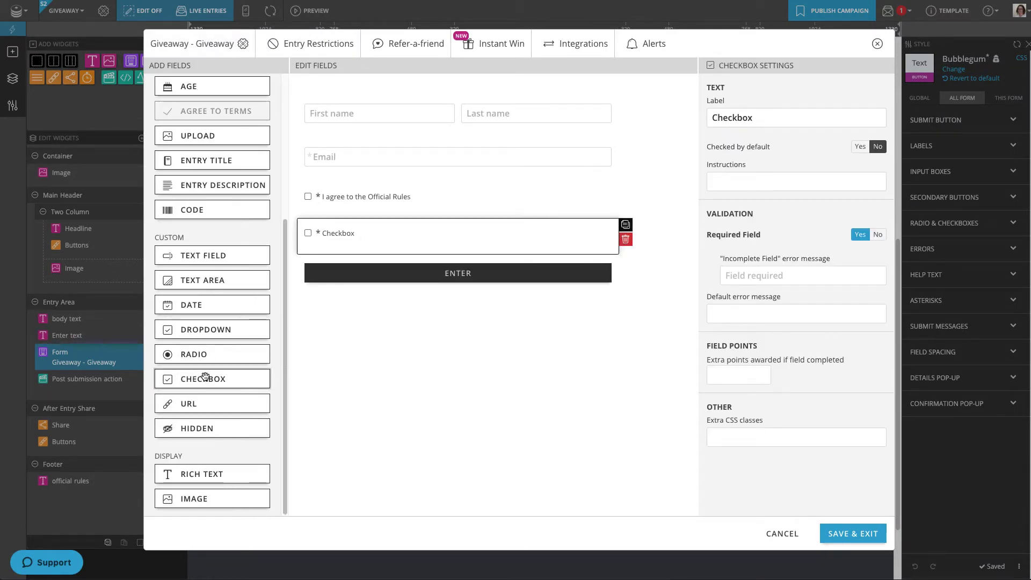
pyautogui.doubleClick(350, 233)
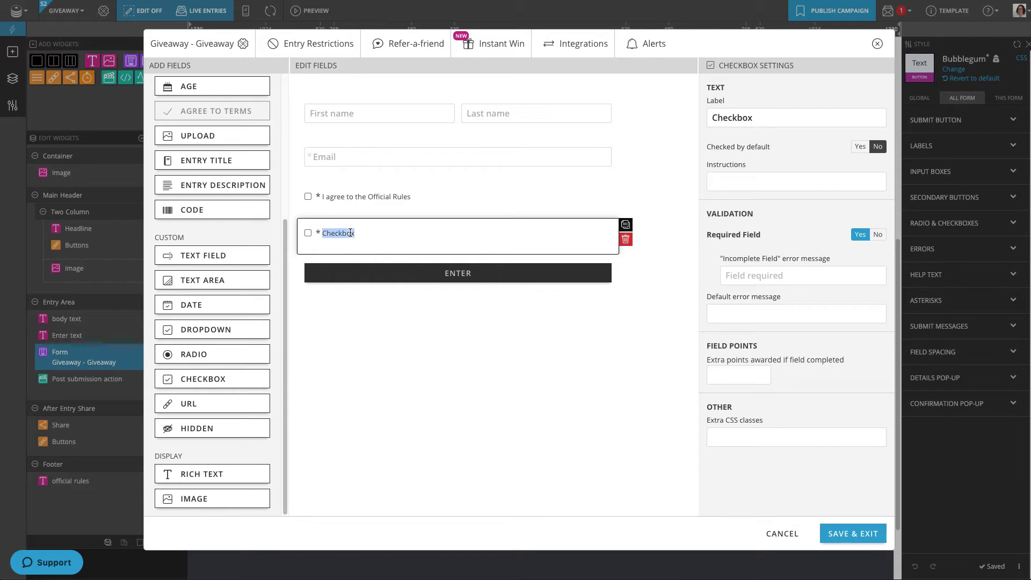
pyautogui.write('Subscribe to our newsletter for more offers!')
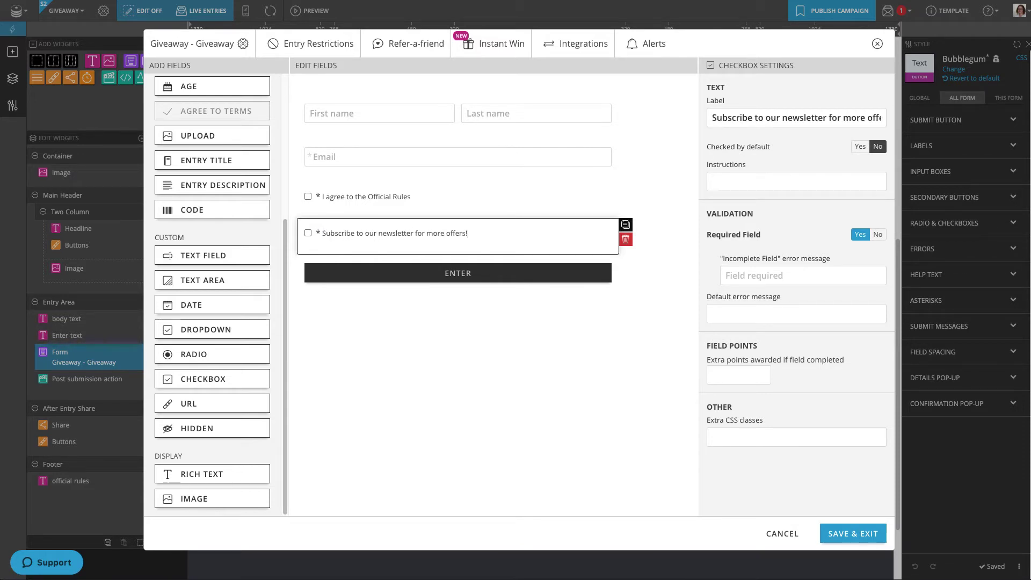
pyautogui.click(861, 146)
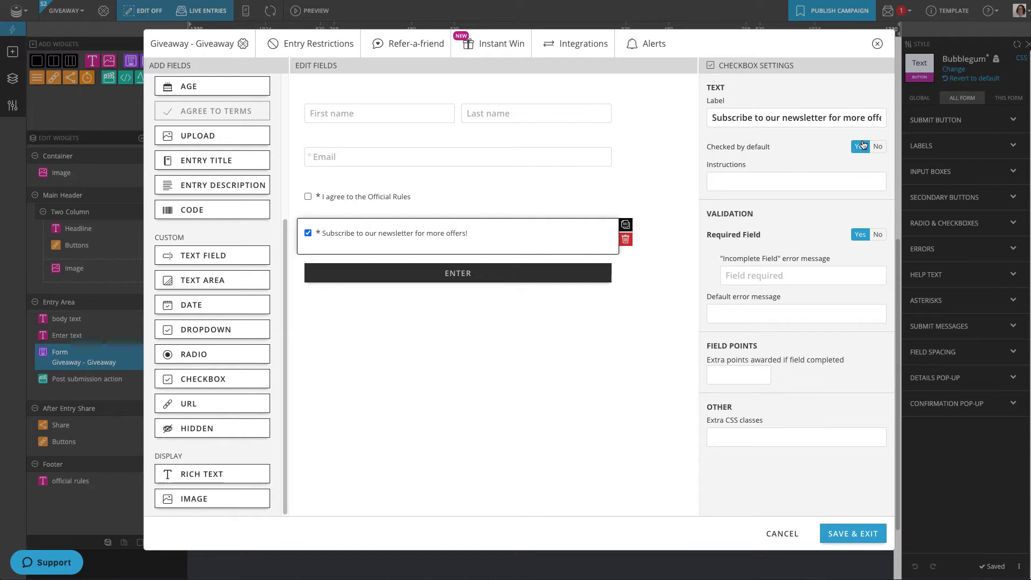
pyautogui.click(877, 235)
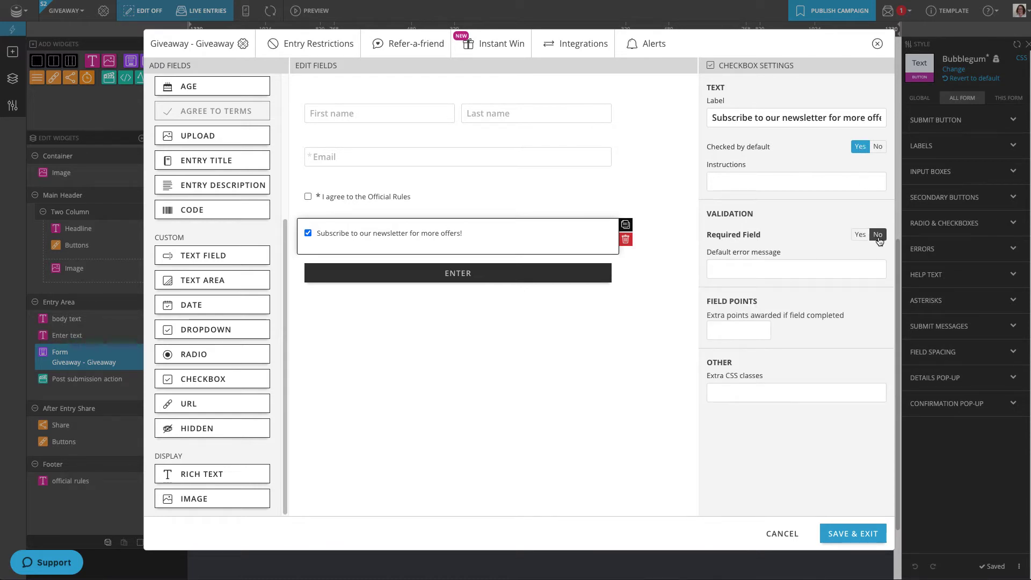
# - Restrict the form to one entry every 12 hours
pyautogui.click(309, 45)
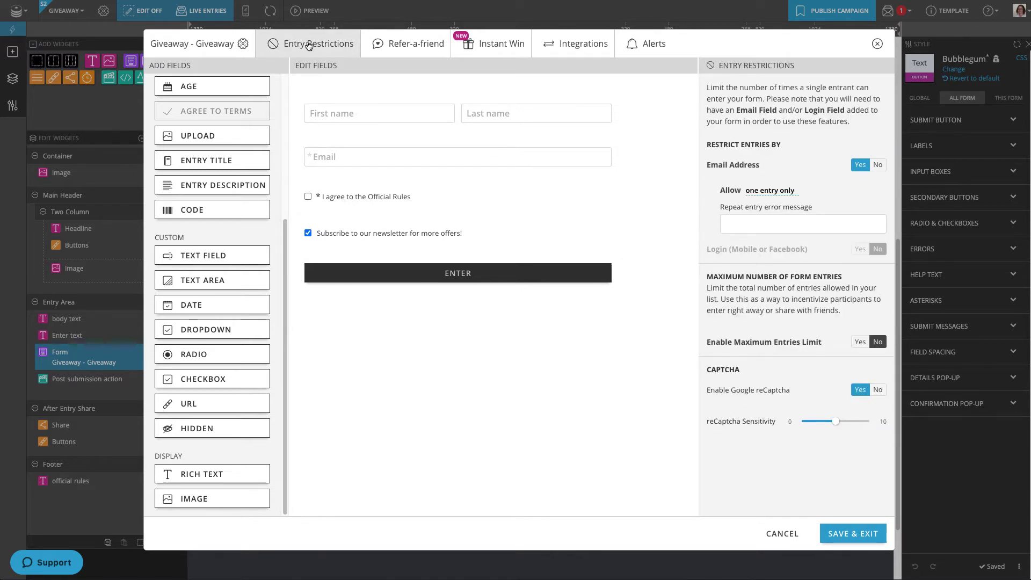
pyautogui.click(771, 191)
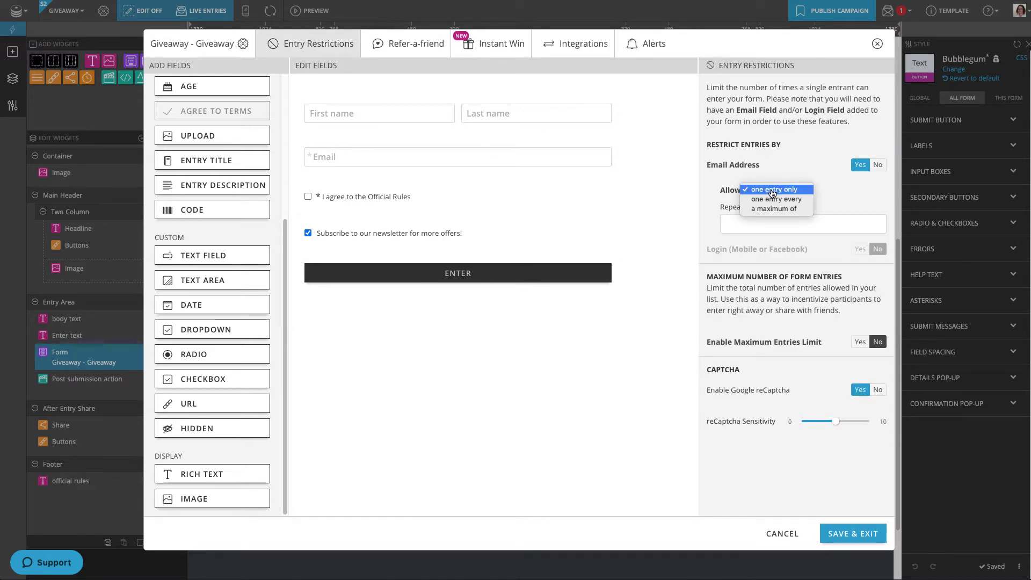
pyautogui.click(775, 198)
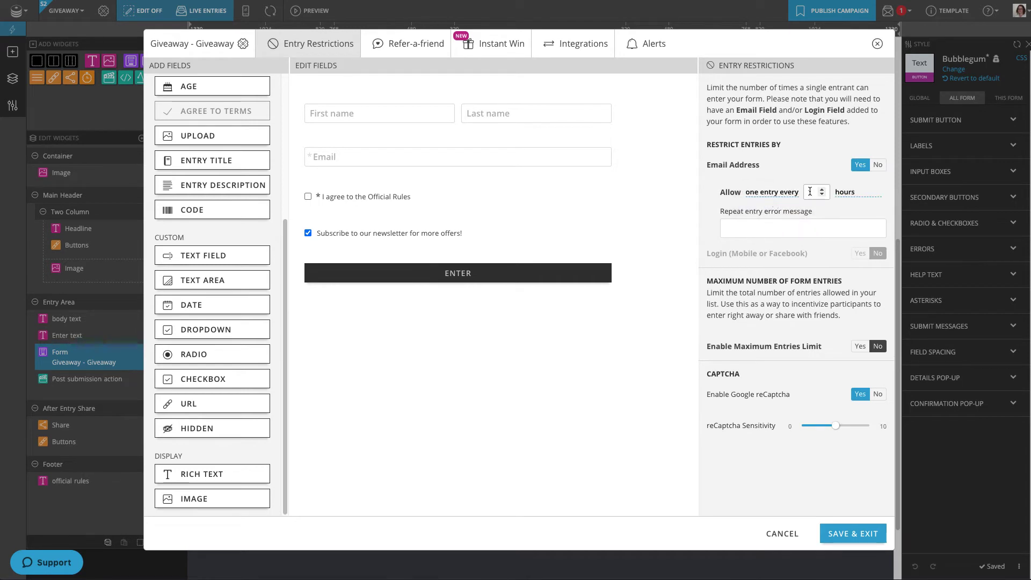
pyautogui.click(811, 191)
pyautogui.doubleClick(808, 191)
# - Send entry alerts to an email address and save the form
pyautogui.click(646, 47)
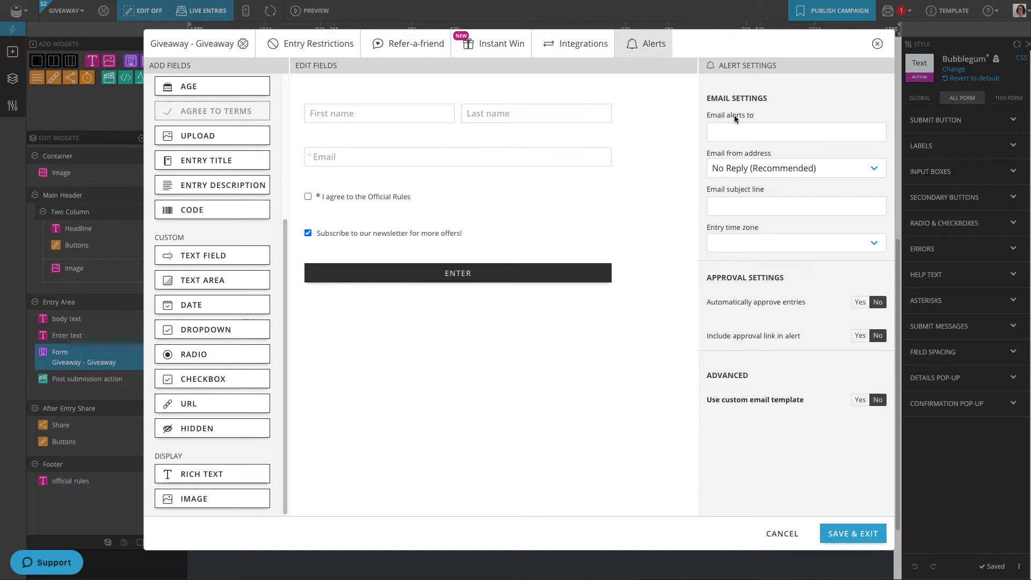
pyautogui.click(733, 132)
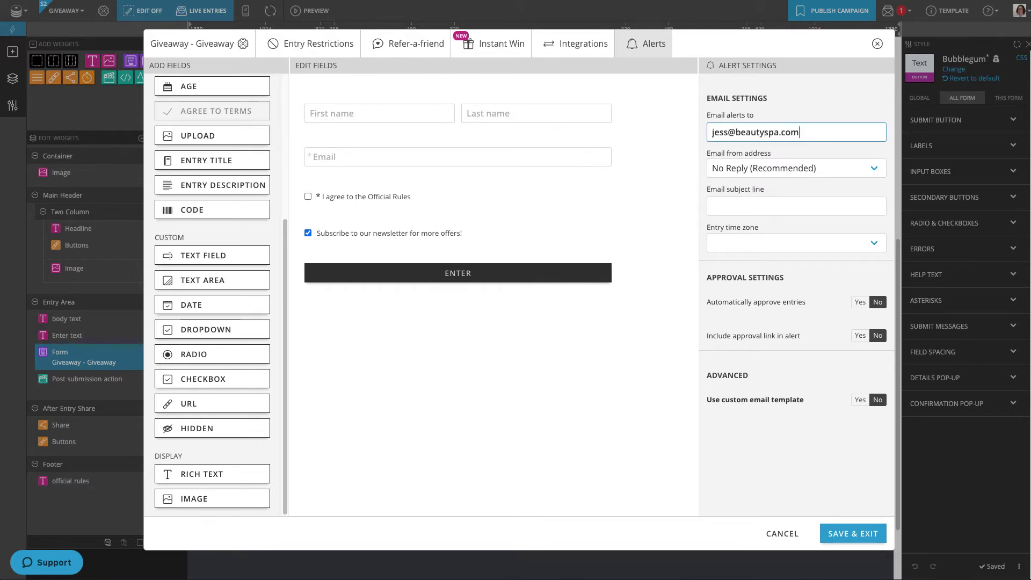
pyautogui.click(867, 535)
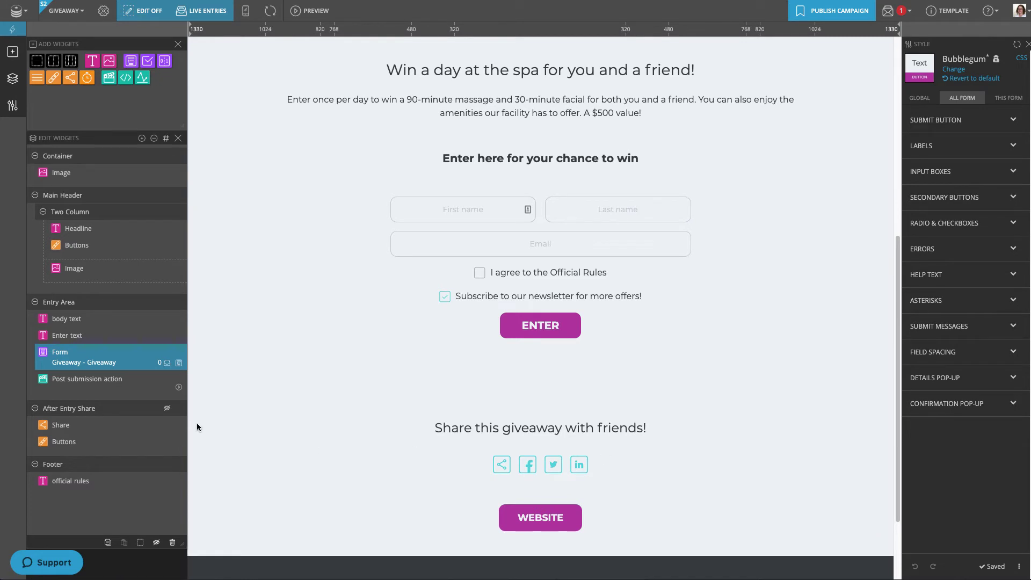
pyautogui.click(179, 425)
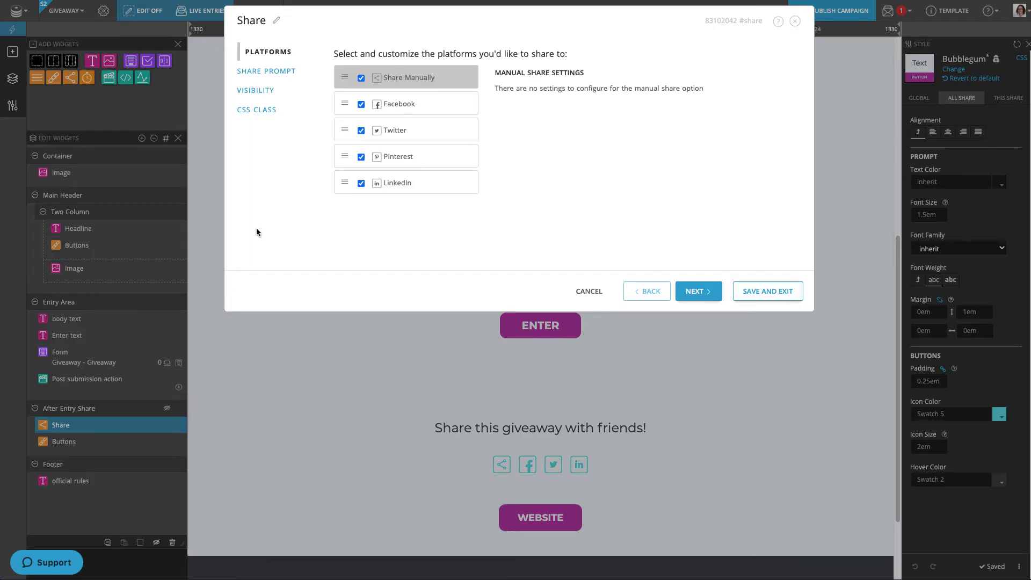
# - Turn off Share Manually, Pinterest and LinkedIn, leaving only Facebook and Twitter
pyautogui.click(361, 77)
pyautogui.click(362, 156)
pyautogui.click(361, 182)
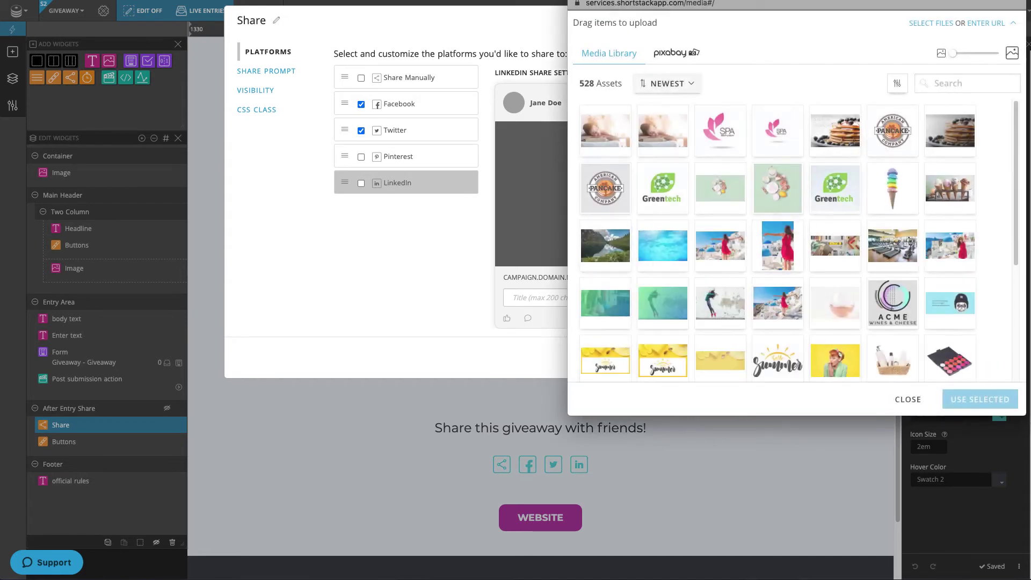
# - Set the spa massage photo as the share image and save the share settings
pyautogui.click(614, 130)
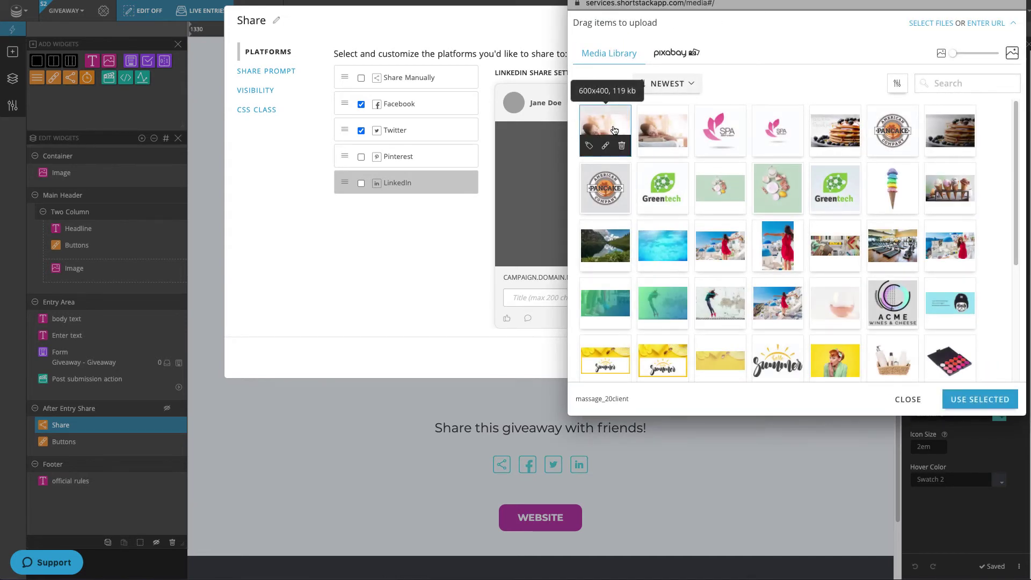
pyautogui.click(985, 398)
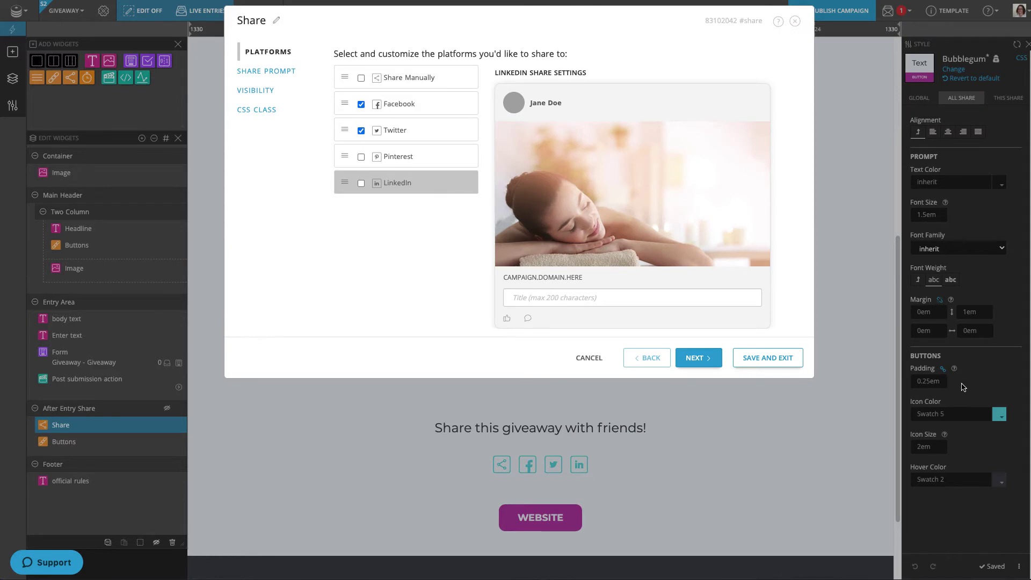
pyautogui.click(773, 358)
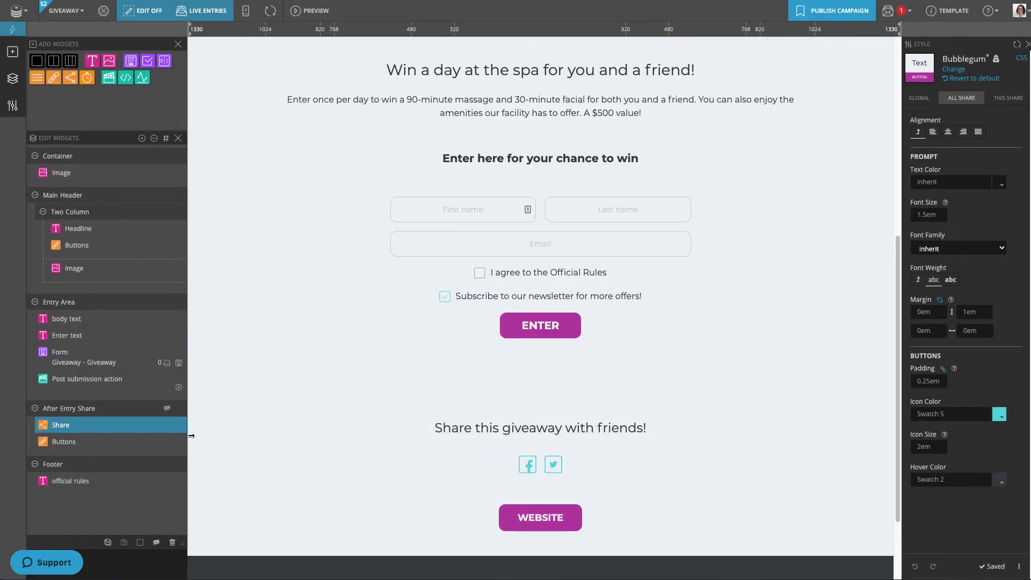
pyautogui.click(180, 442)
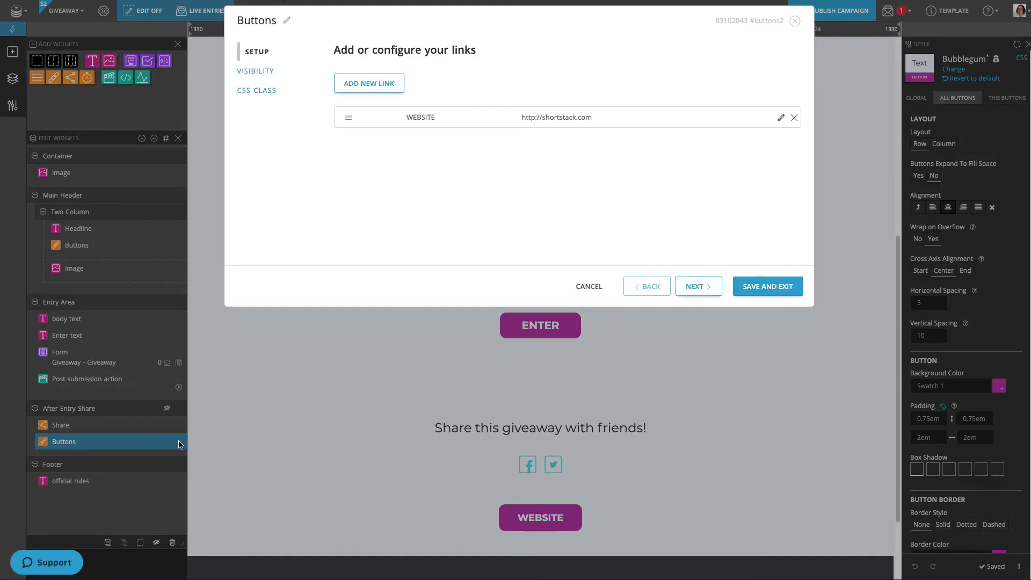
pyautogui.click(780, 119)
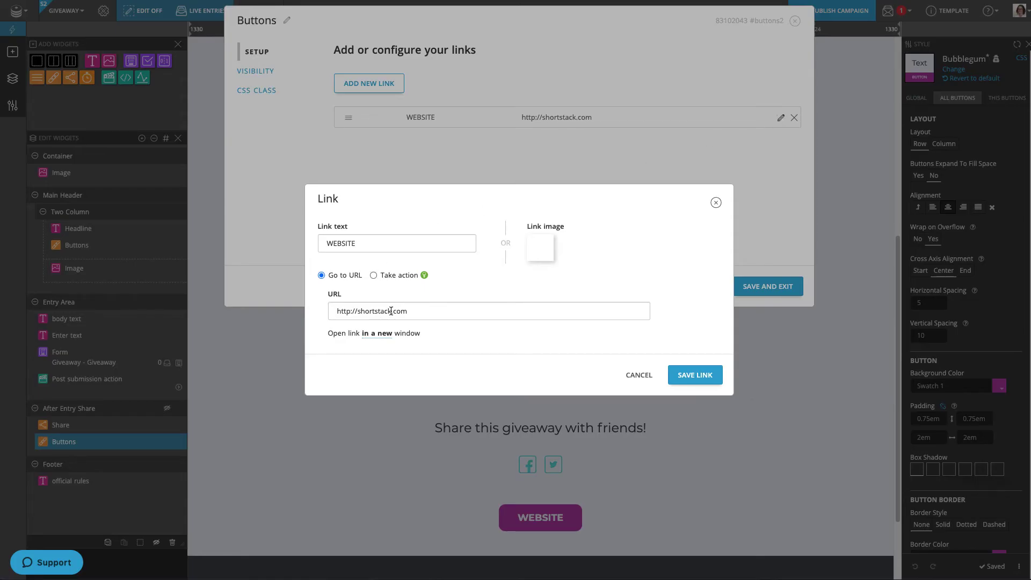
pyautogui.moveTo(391, 311); pyautogui.dragTo(361, 311)
pyautogui.write('beautyspa')
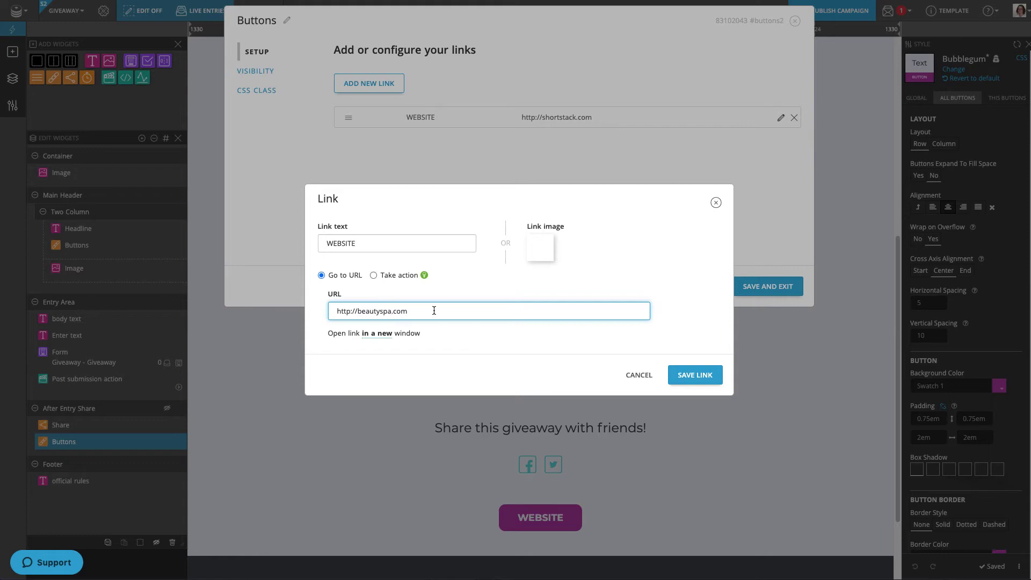
pyautogui.click(691, 375)
pyautogui.click(755, 279)
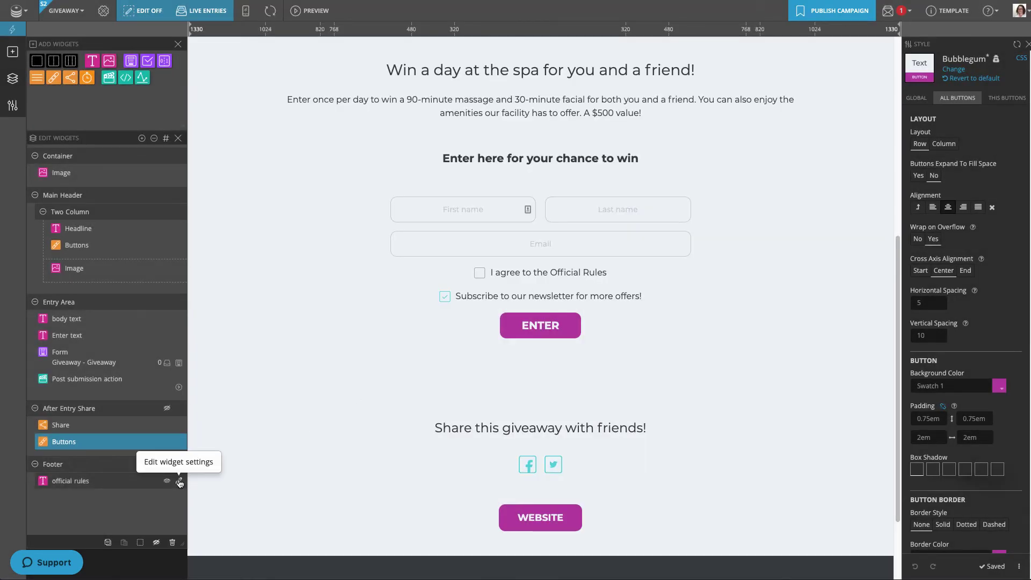
pyautogui.click(179, 482)
pyautogui.moveTo(585, 108); pyautogui.dragTo(328, 106)
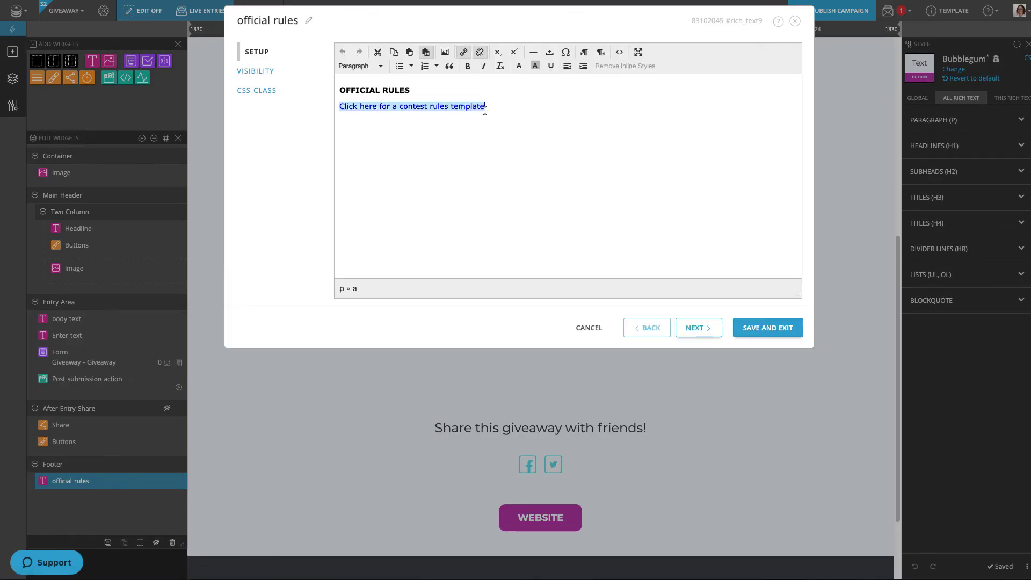
pyautogui.click(765, 330)
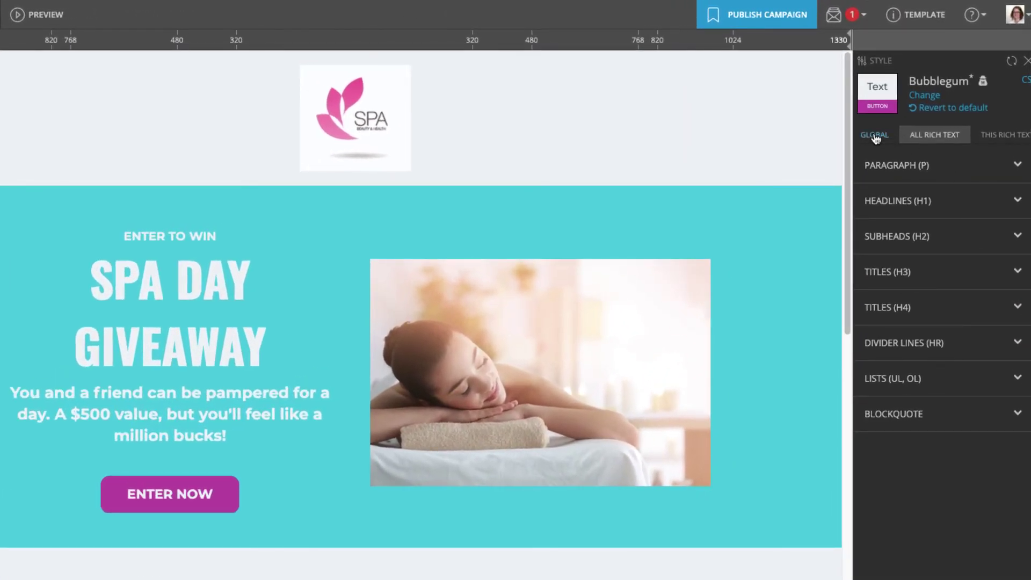
# - Change the first theme colour swatch's hex code to F063A0, turning it pink
pyautogui.click(876, 136)
pyautogui.click(1020, 165)
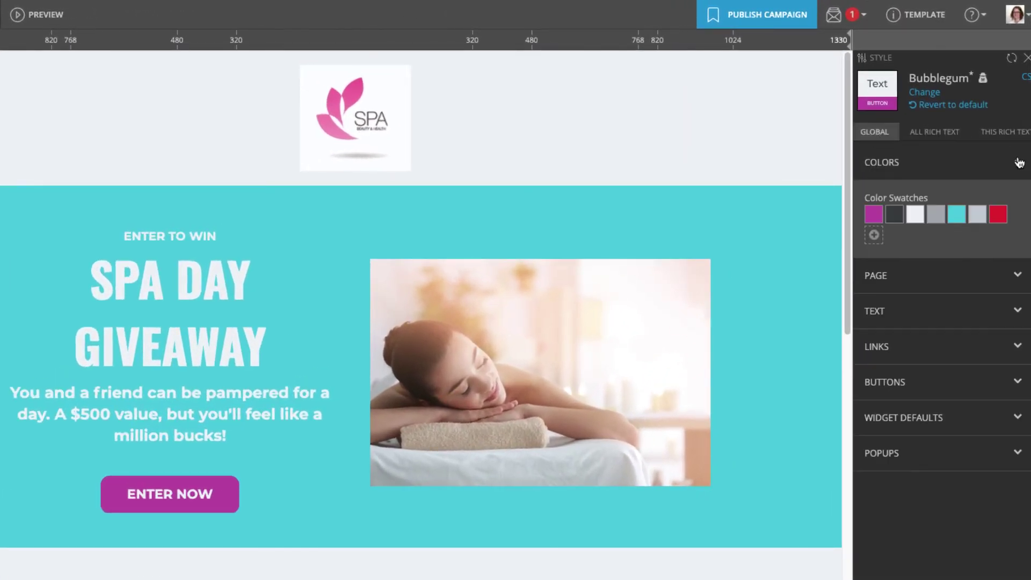
pyautogui.click(874, 216)
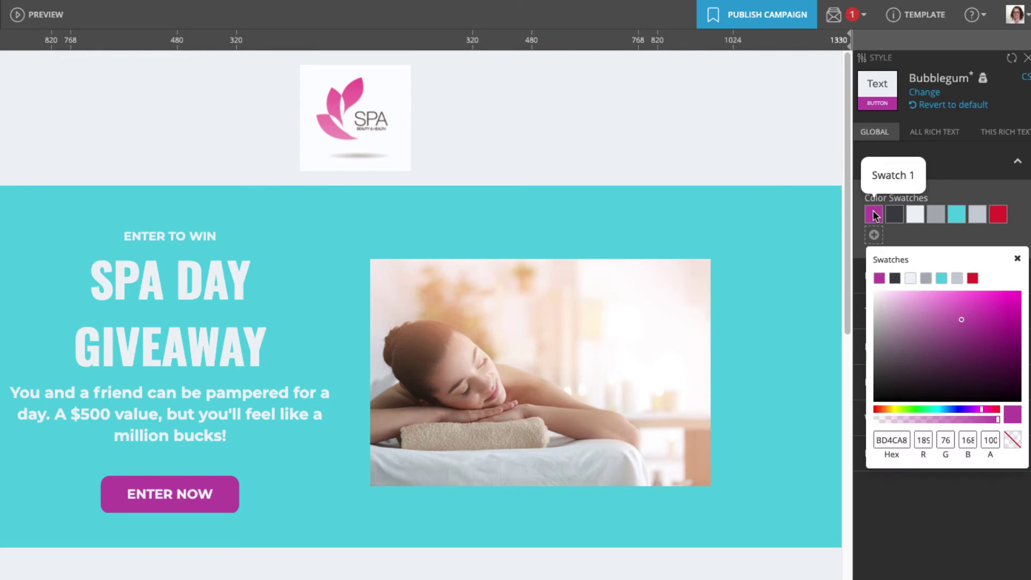
pyautogui.click(905, 439)
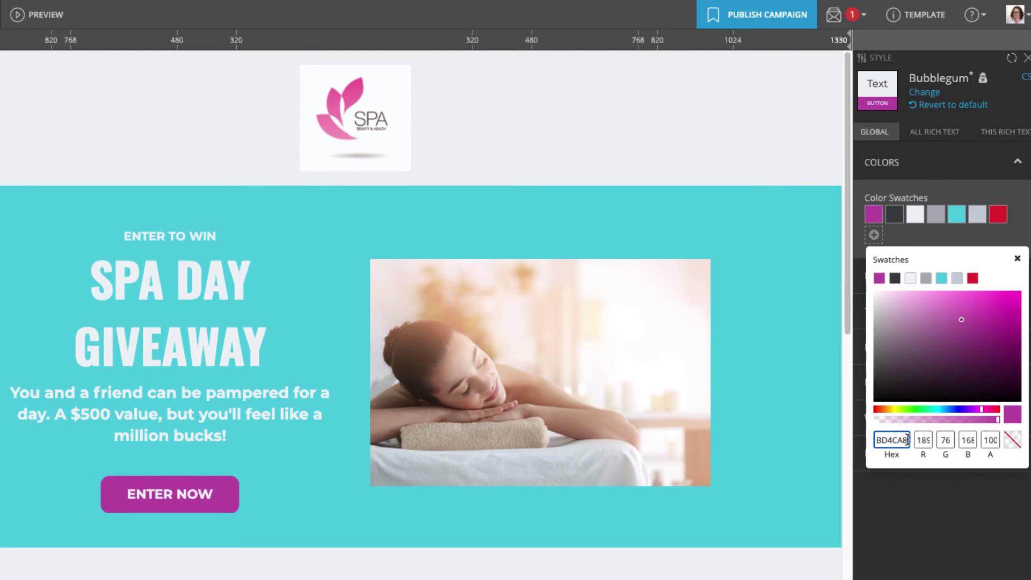
pyautogui.moveTo(905, 439); pyautogui.dragTo(853, 441)
pyautogui.write('F063A0')
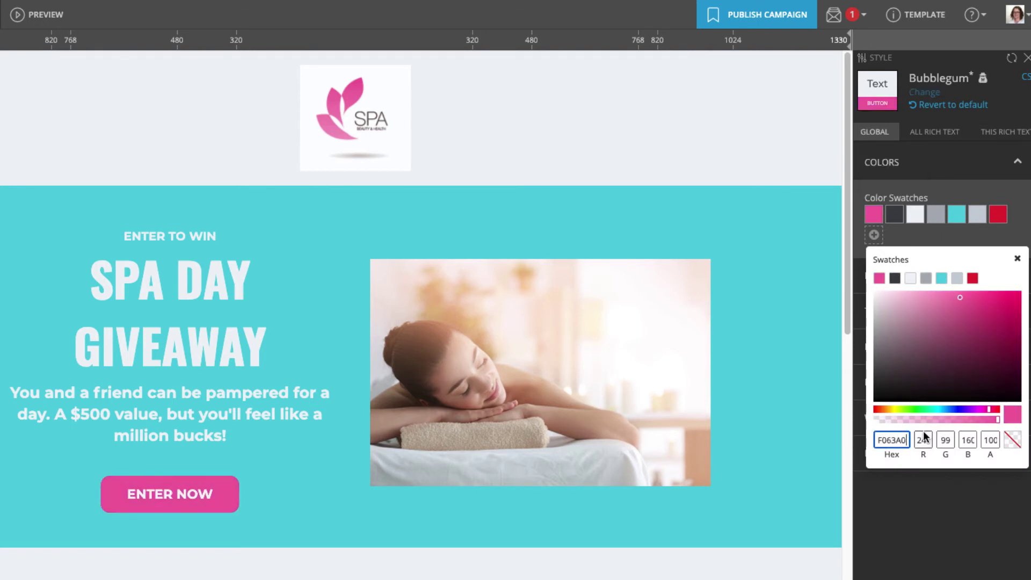
pyautogui.click(1018, 262)
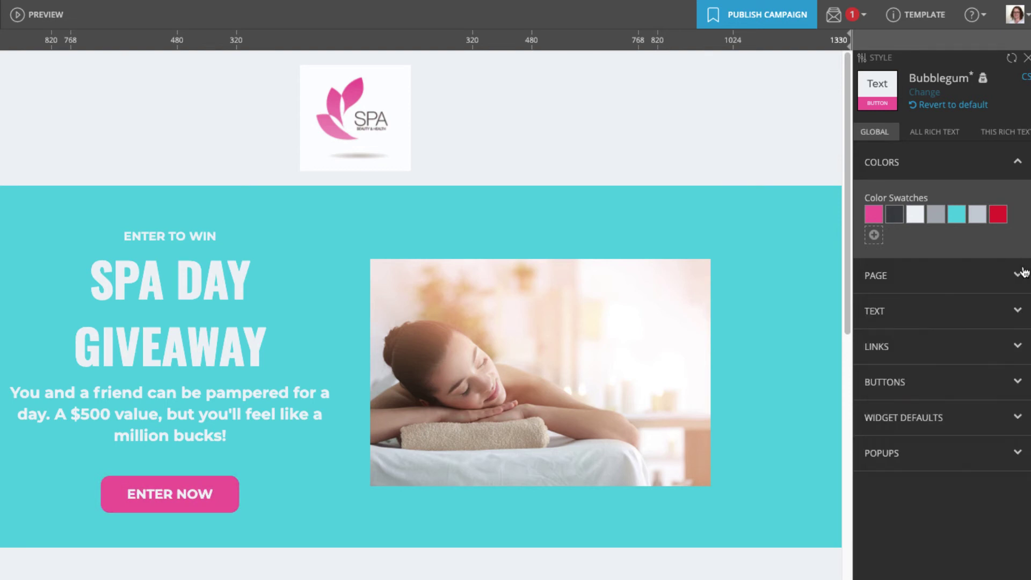
# - Set the page background colour to white
pyautogui.click(1017, 274)
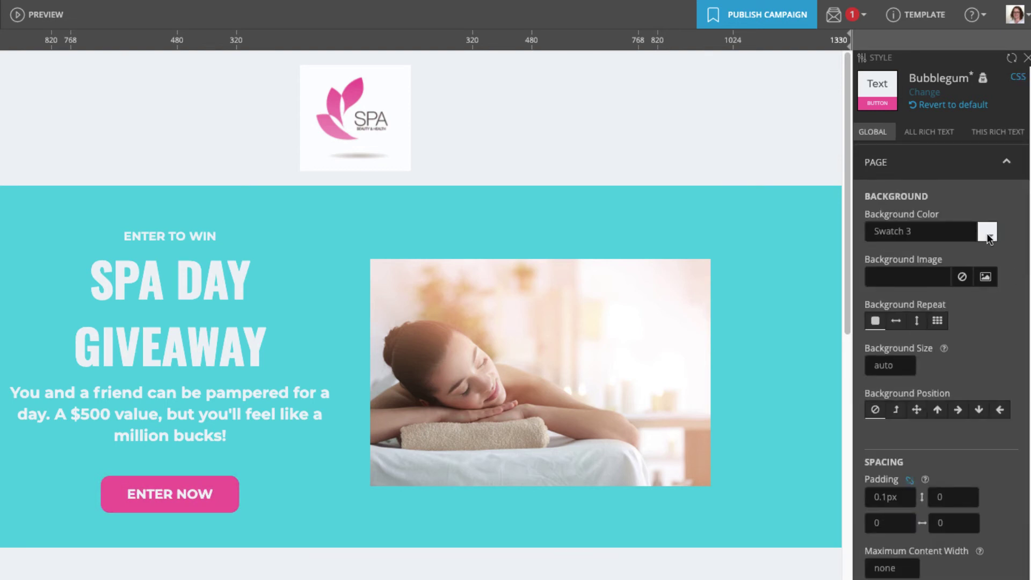
pyautogui.click(989, 235)
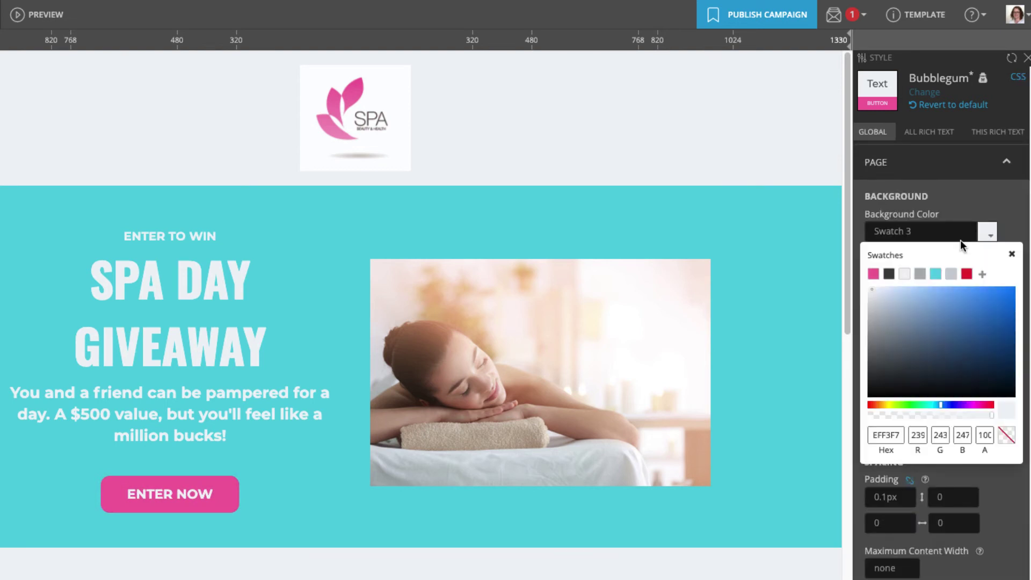
pyautogui.click(904, 274)
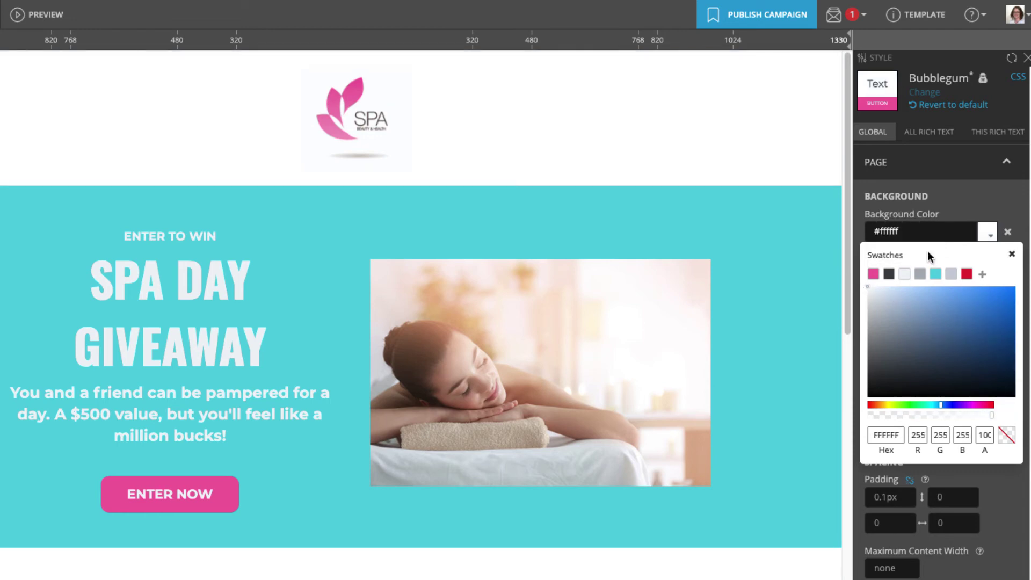
pyautogui.click(1012, 255)
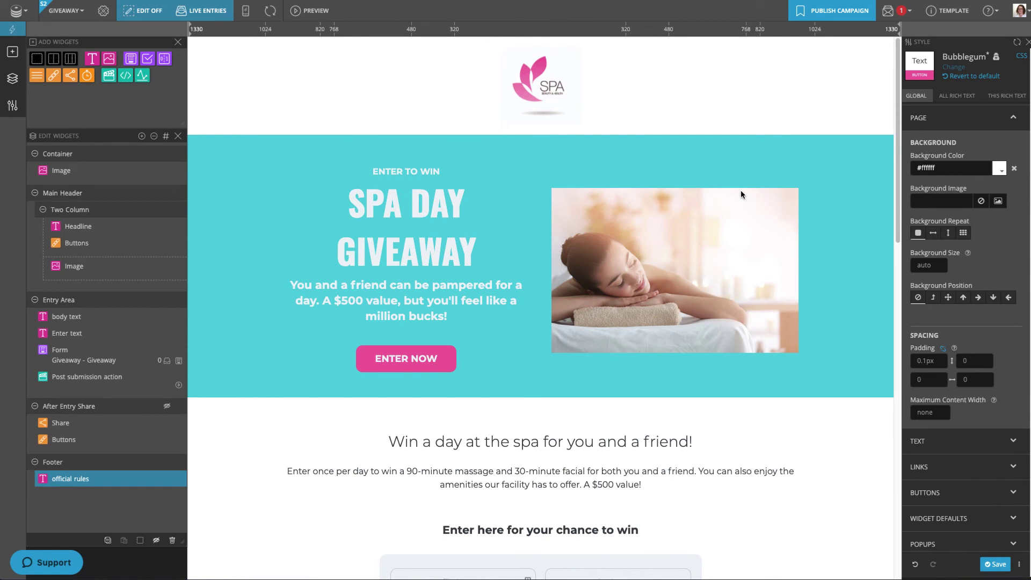
# - Give the header spa photo a solid border with 1em radius, 1em size and light-grey Swatch 3
pyautogui.click(113, 267)
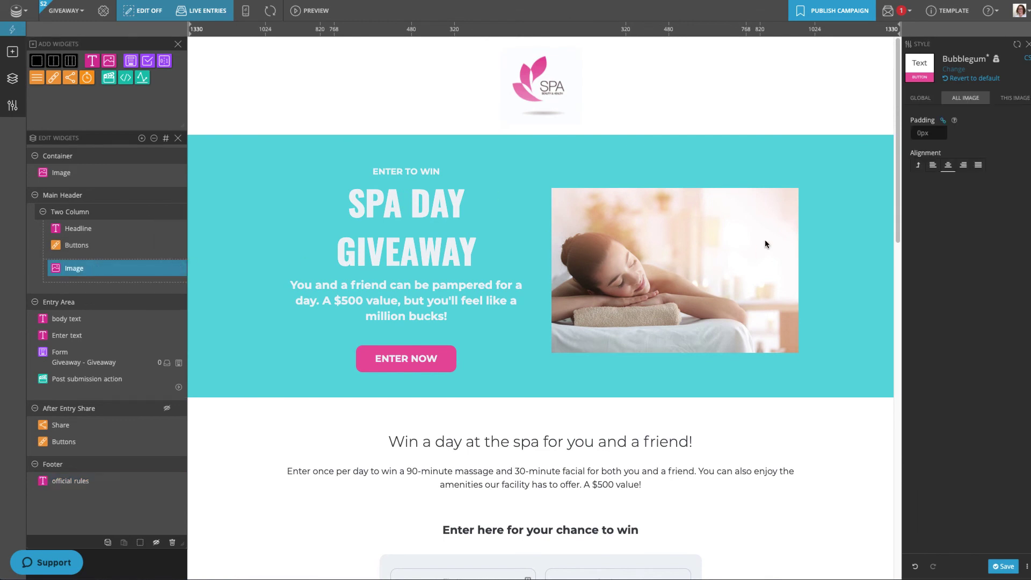
pyautogui.click(1009, 98)
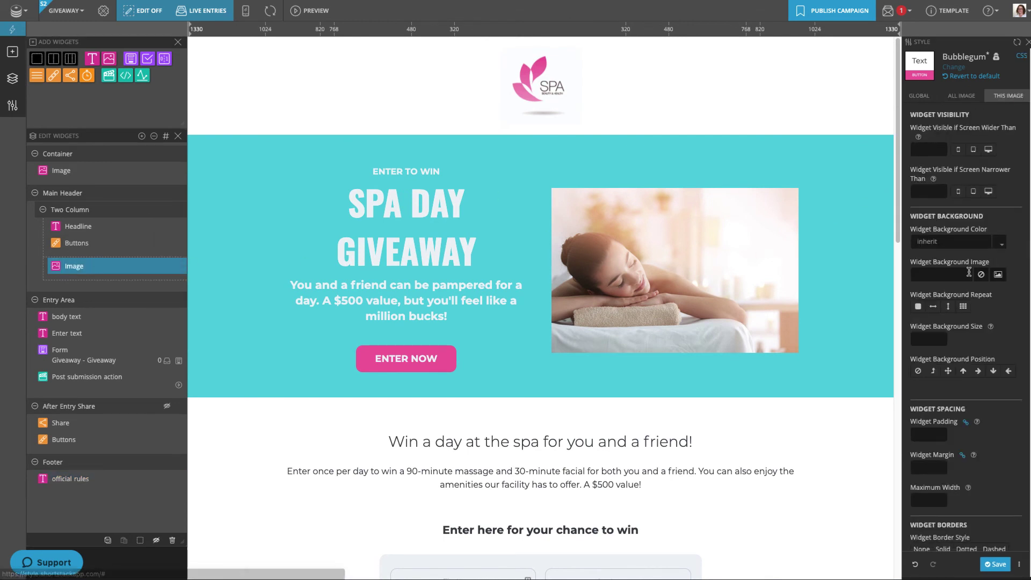
pyautogui.scroll(-5, 968, 271)
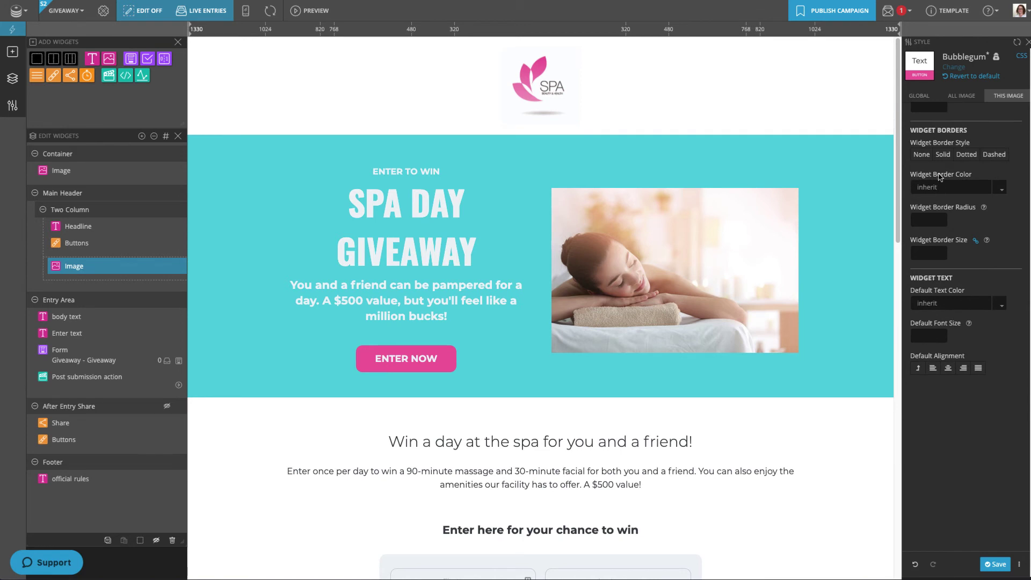
pyautogui.click(943, 156)
pyautogui.click(940, 218)
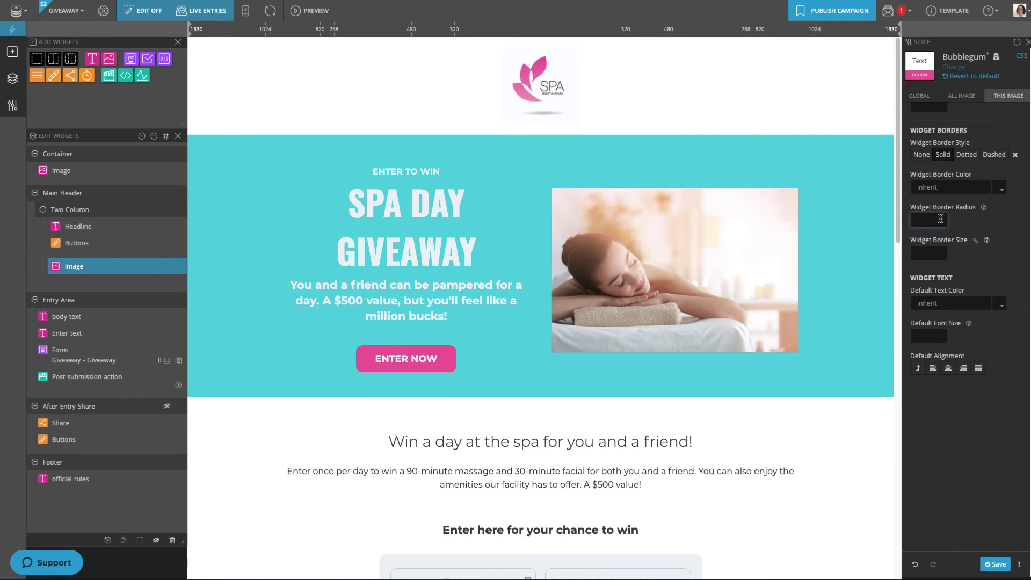
pyautogui.write('1em')
pyautogui.click(935, 252)
pyautogui.write('1em')
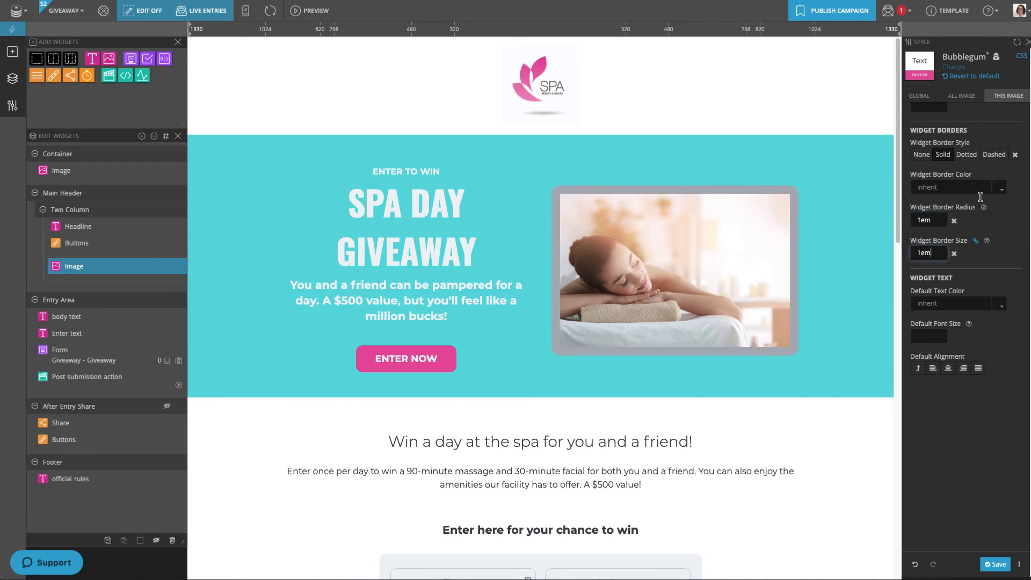
pyautogui.click(1002, 189)
pyautogui.click(939, 218)
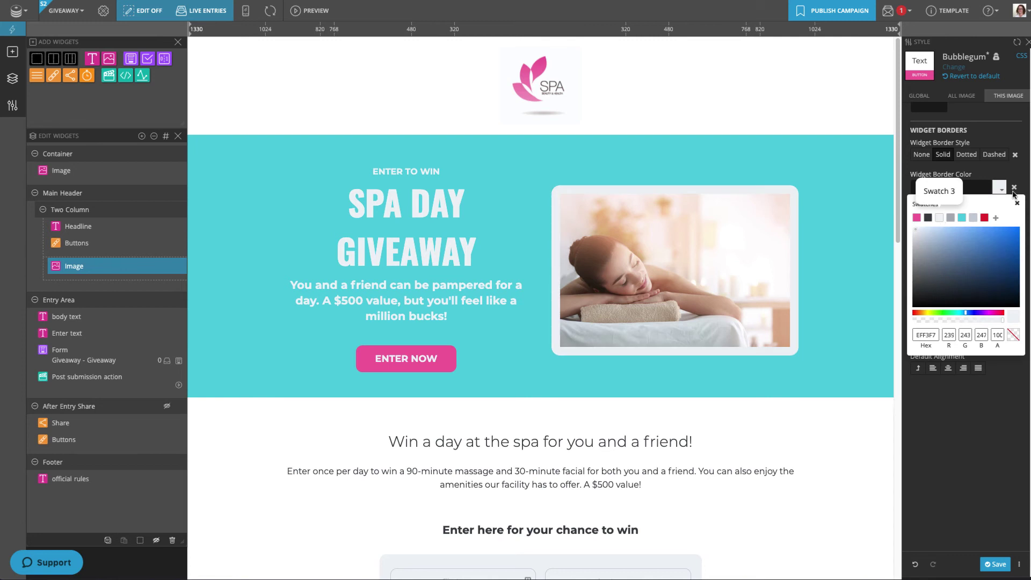
pyautogui.click(1017, 204)
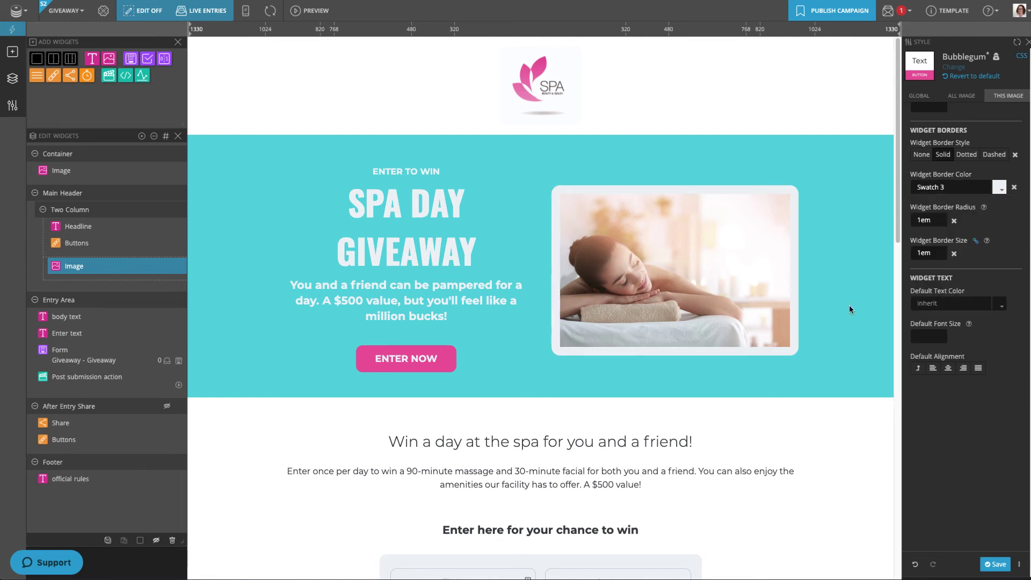
pyautogui.scroll(-5, 848, 306)
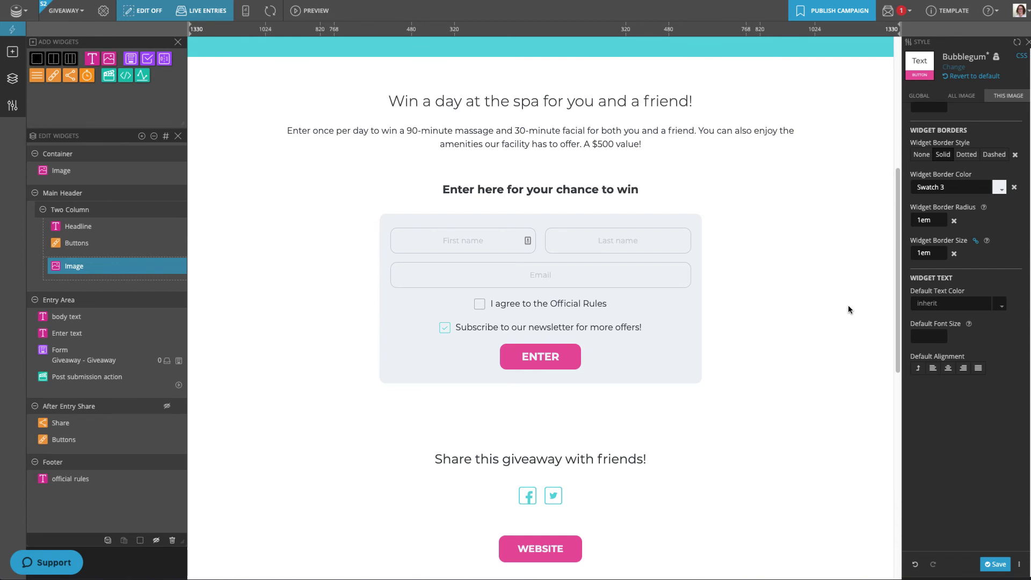
pyautogui.scroll(5, 848, 310)
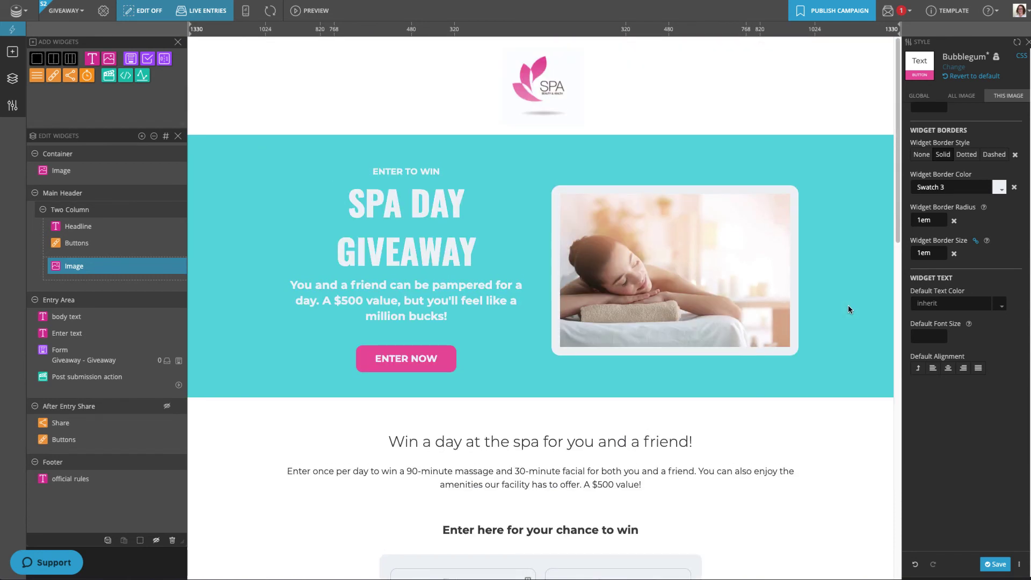
pyautogui.click(307, 11)
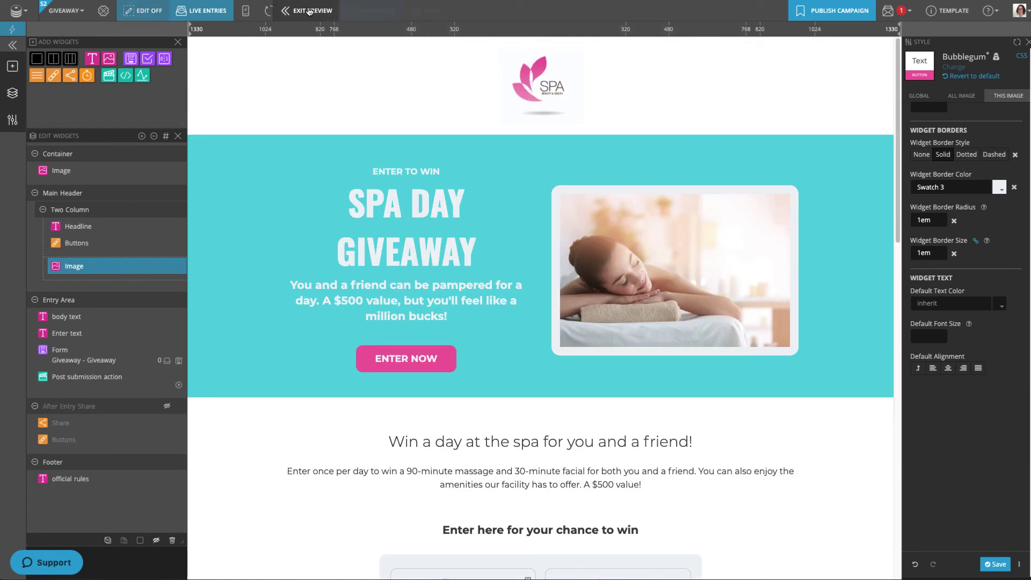
pyautogui.scroll(-5, 555, 194)
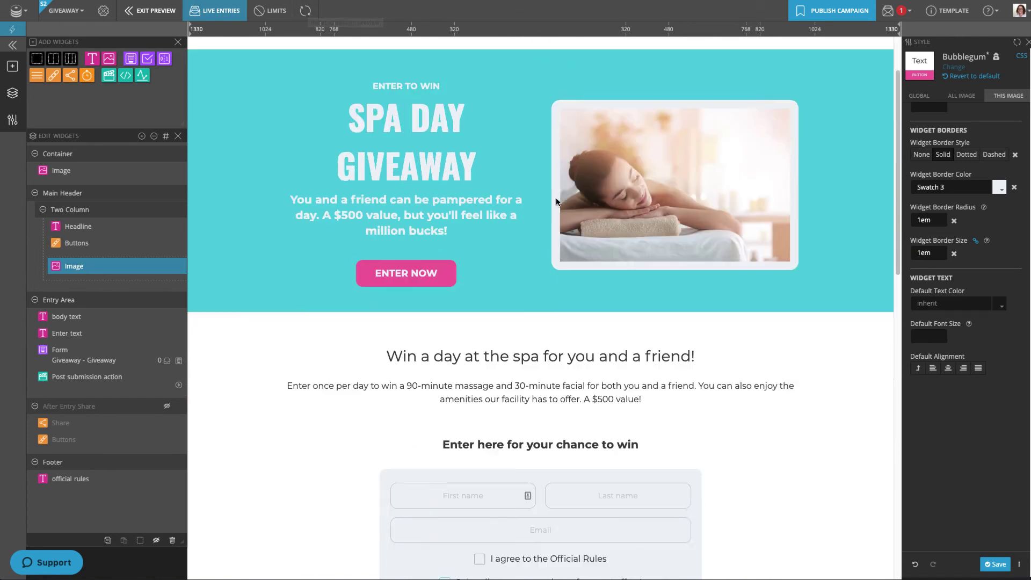
pyautogui.click(479, 256)
pyautogui.click(470, 278)
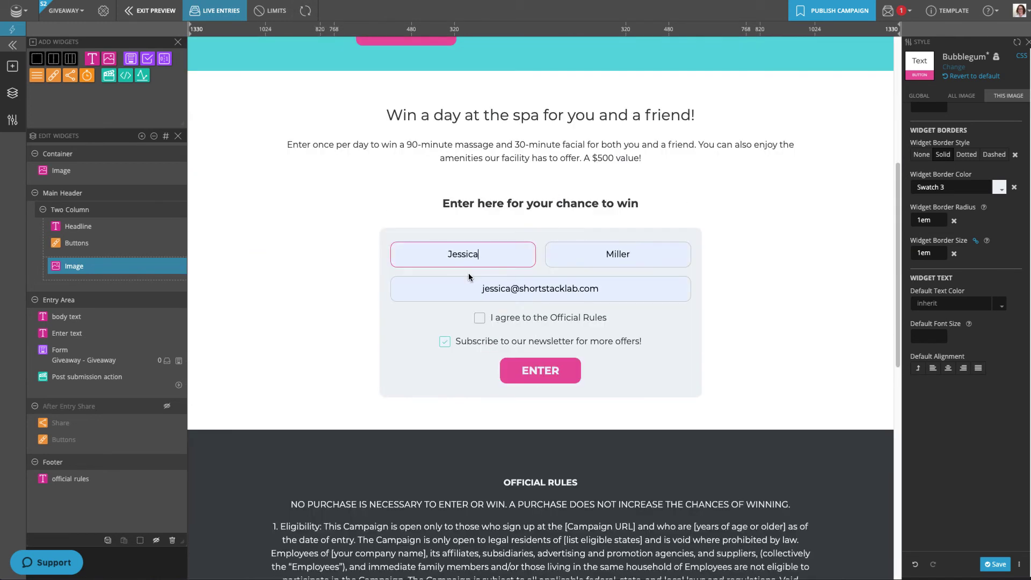
pyautogui.click(480, 319)
pyautogui.click(543, 367)
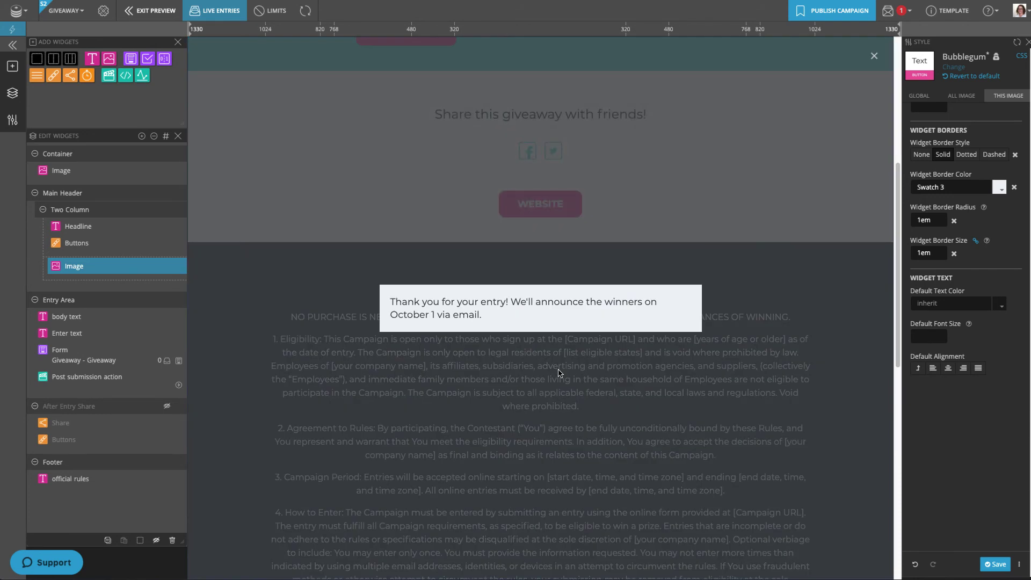
pyautogui.click(558, 372)
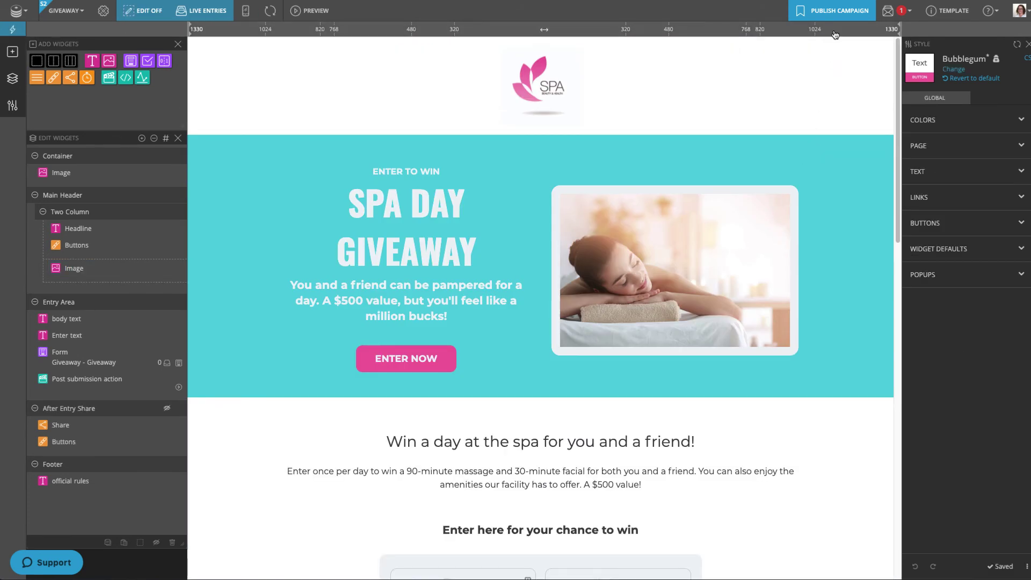
# - Publish the campaign as a landing page at spadaygiveaway.lndg.page
pyautogui.click(831, 12)
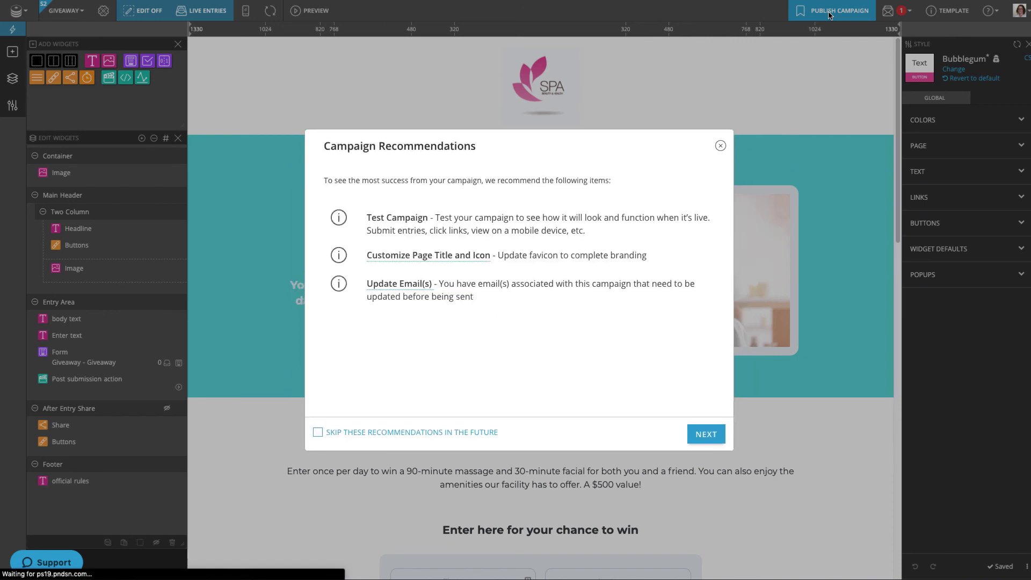
pyautogui.click(706, 434)
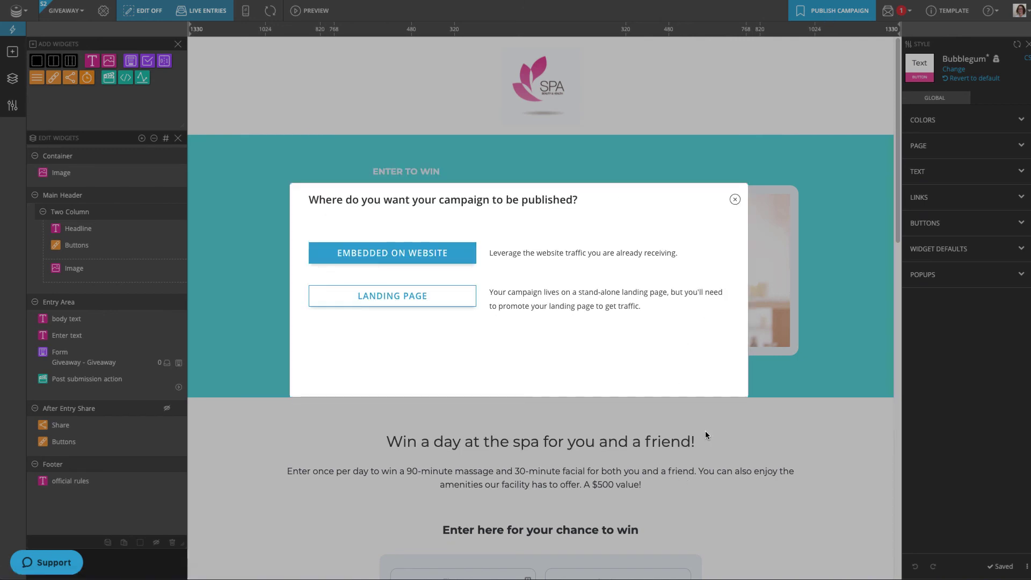
pyautogui.click(377, 293)
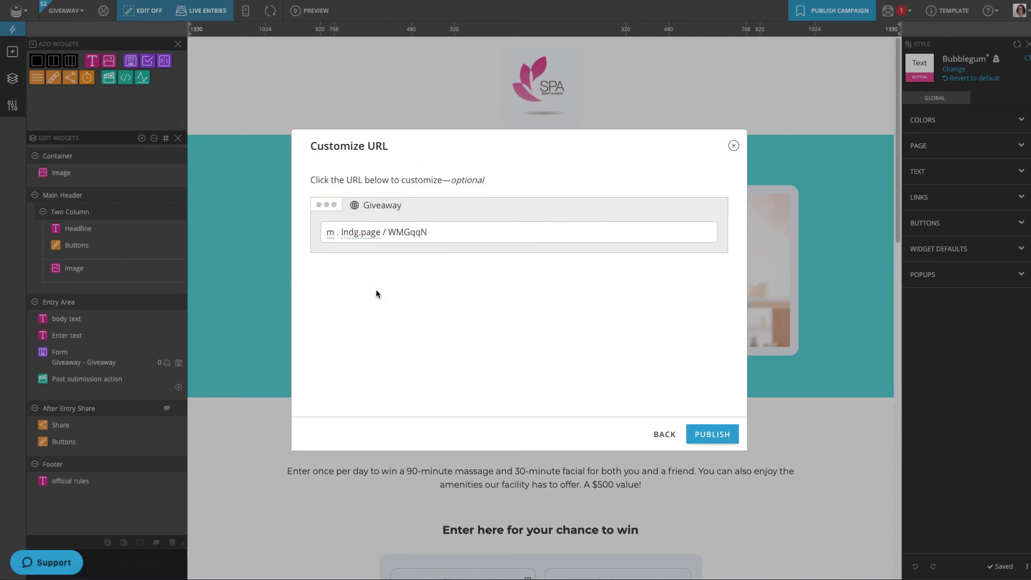
pyautogui.click(330, 236)
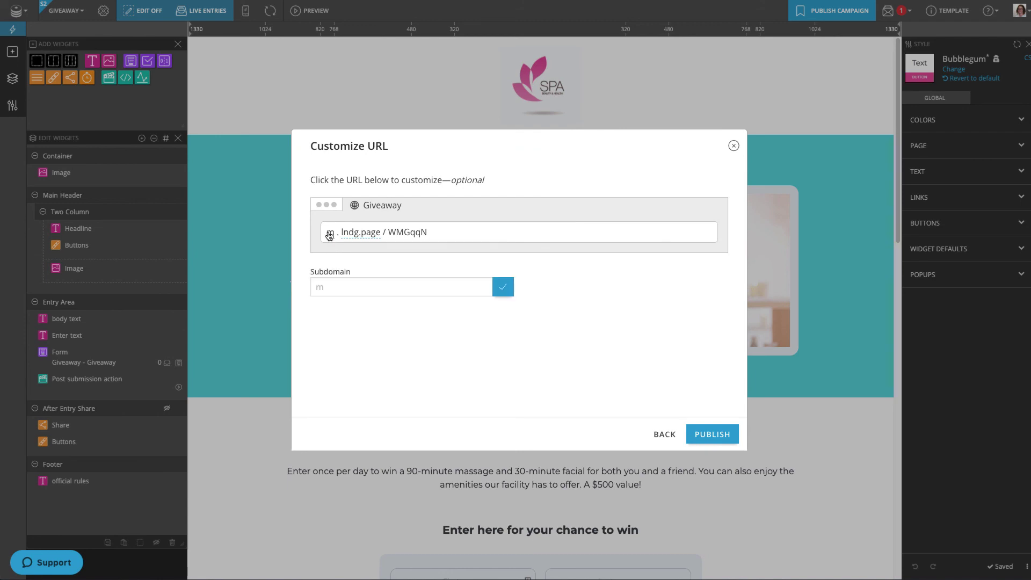
pyautogui.click(329, 288)
pyautogui.write('spadaygiveaway')
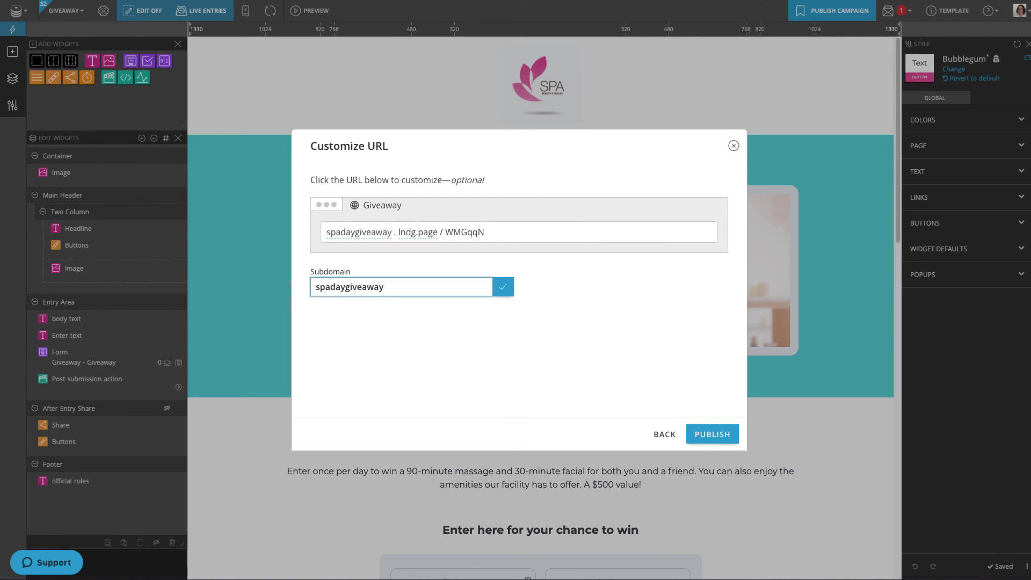
pyautogui.click(510, 283)
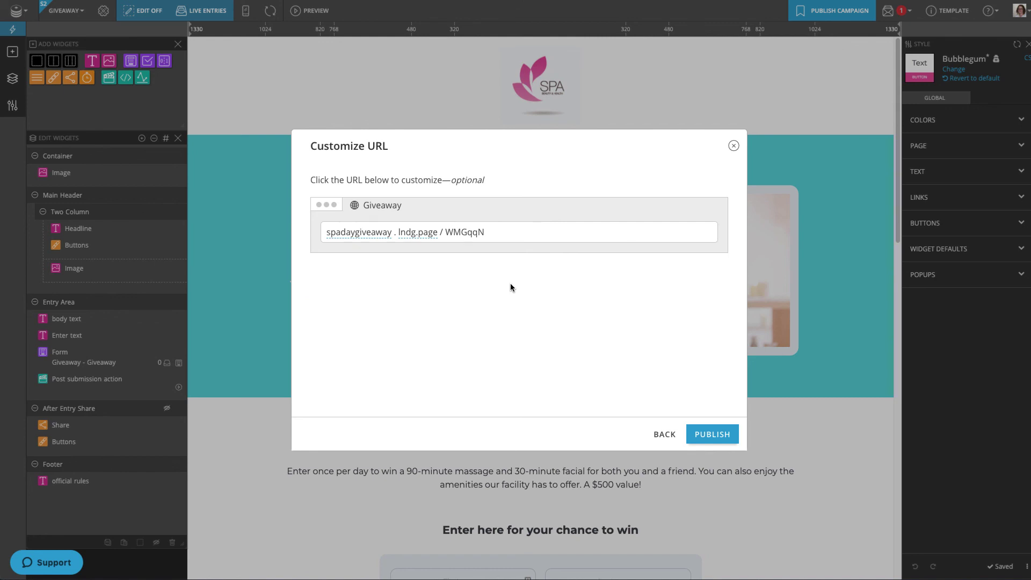
pyautogui.click(713, 434)
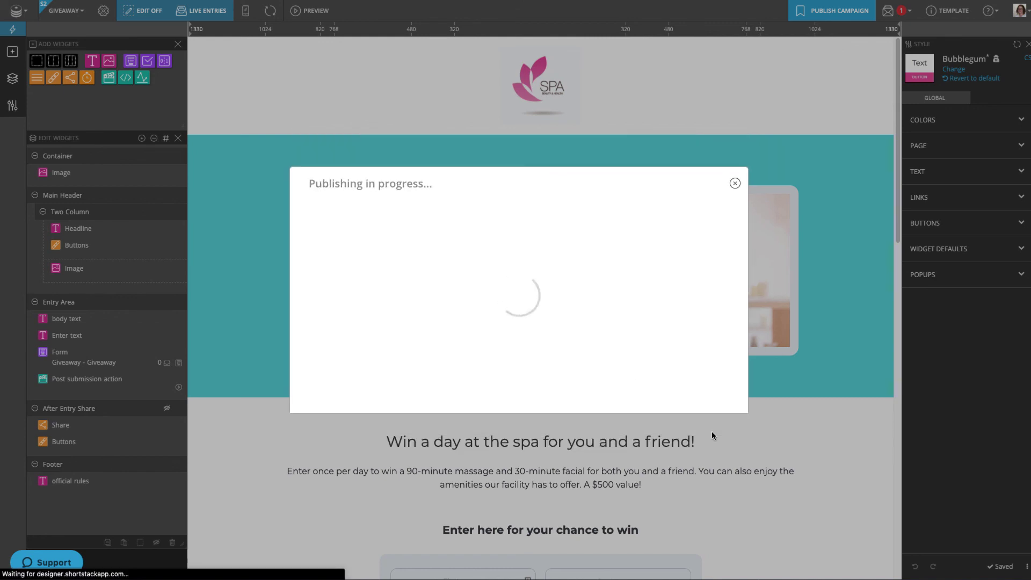